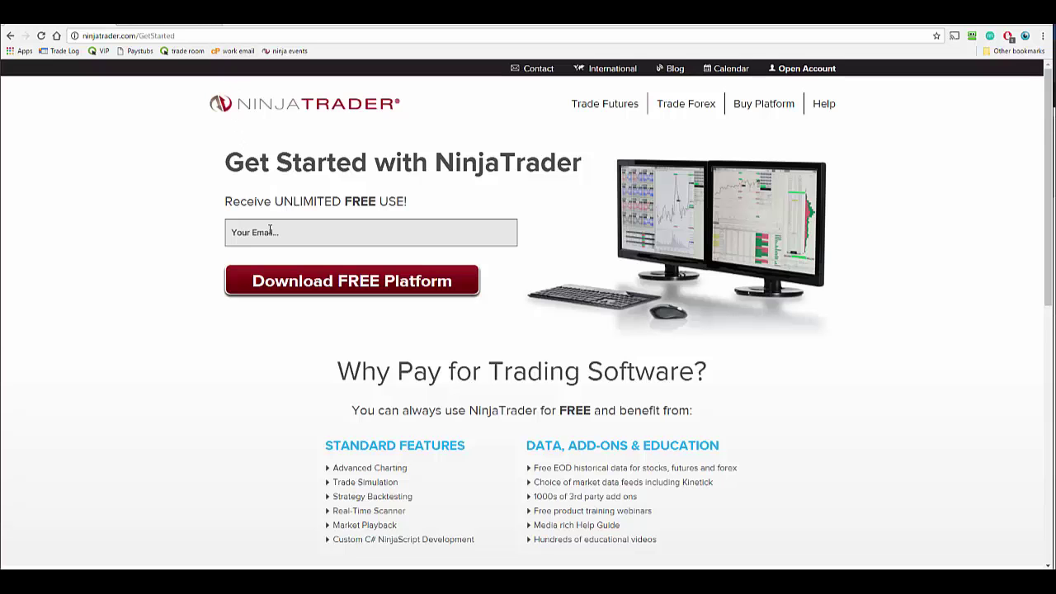
Step: Submit an e-mail address on the Get Started page to reach the free live data prompt
left_click(270, 231)
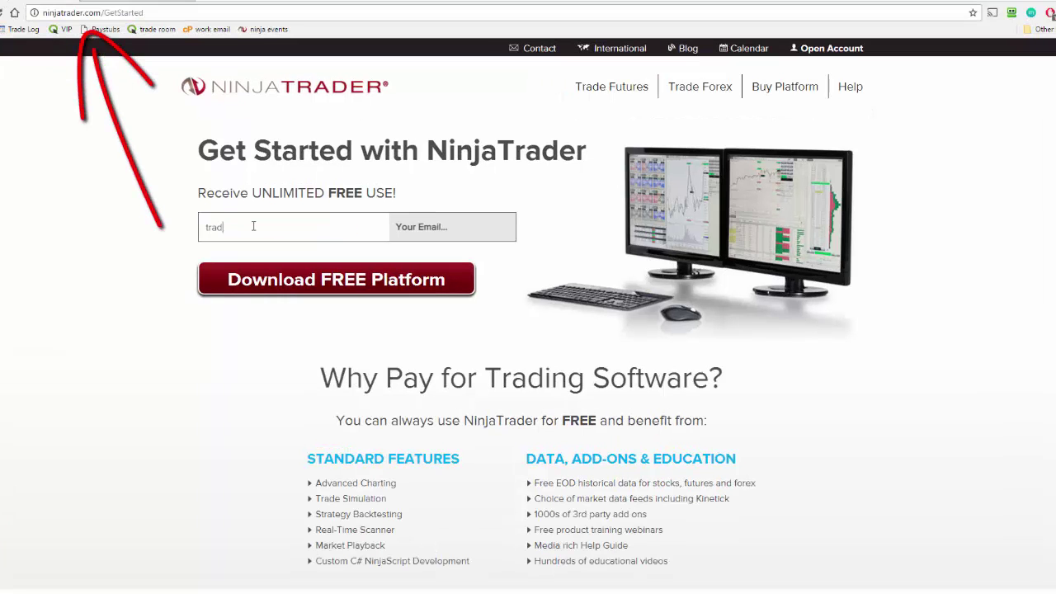
left_click(253, 226)
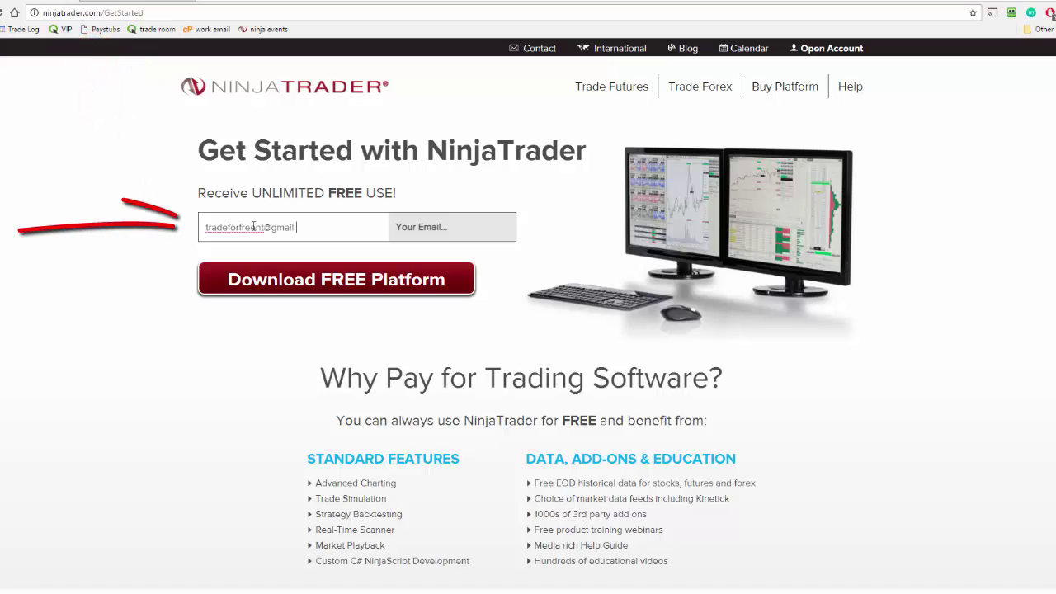
key("Return")
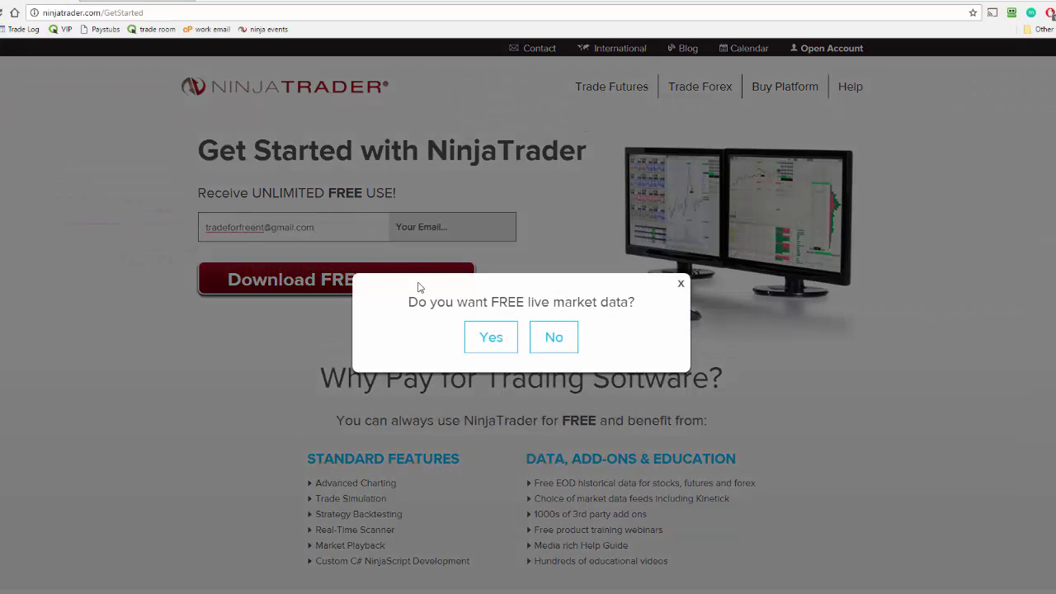
Step: Accept free live Futures data and enter first name, last name, phone number and country
left_click(487, 338)
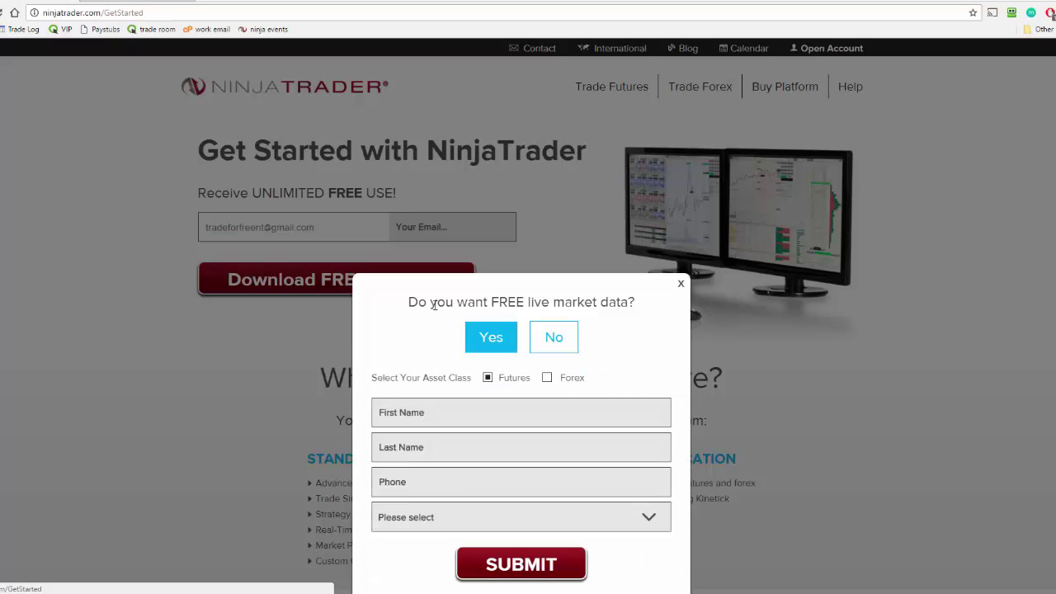
scroll(428, 345, "down", 1)
left_click(486, 352)
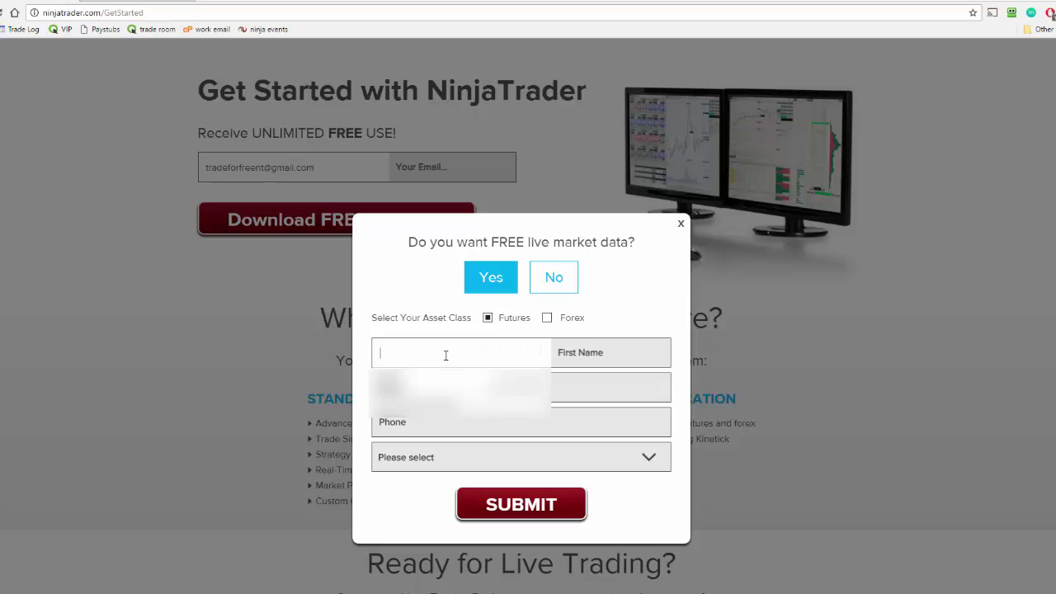
type("In")
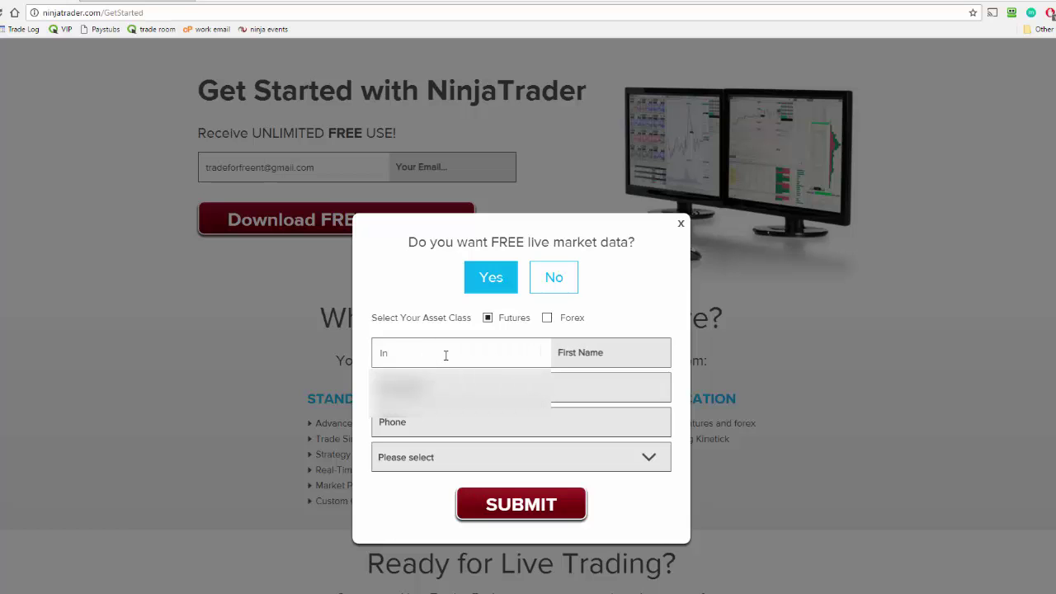
type("tentional")
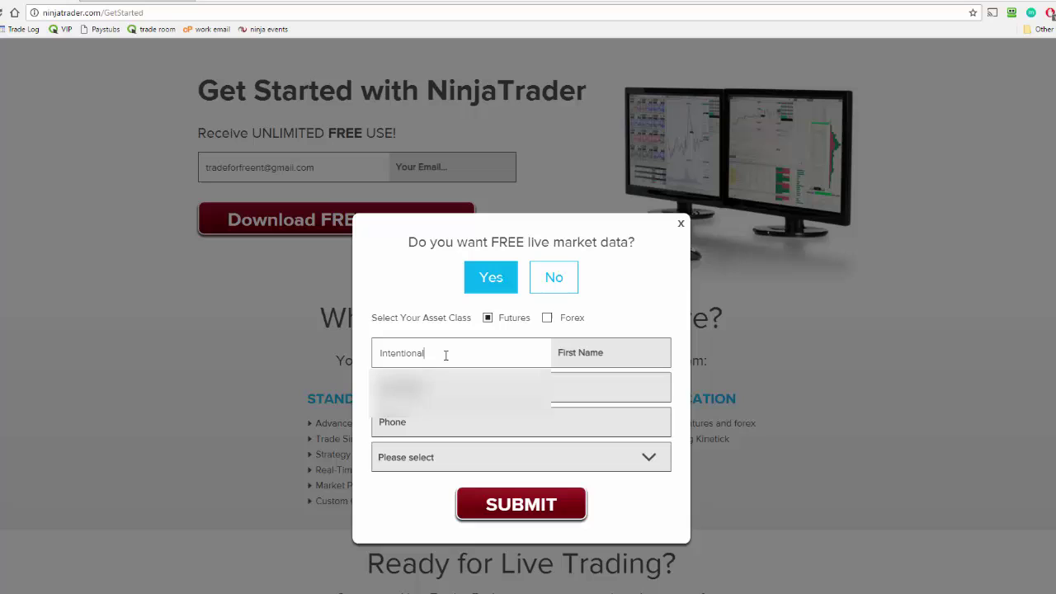
key("Tab")
type("Trader")
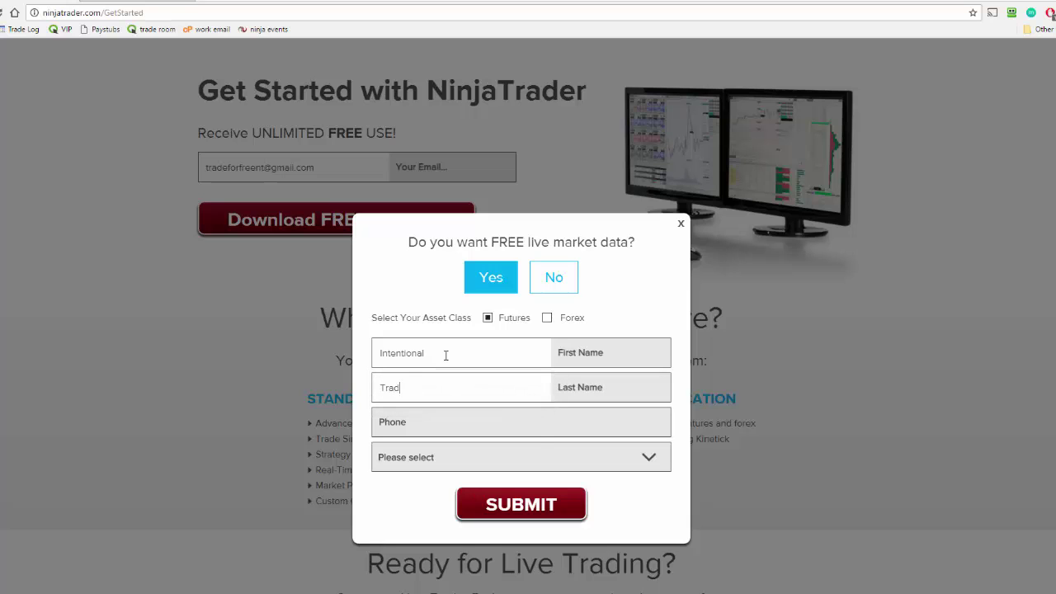
key("Tab")
type("1")
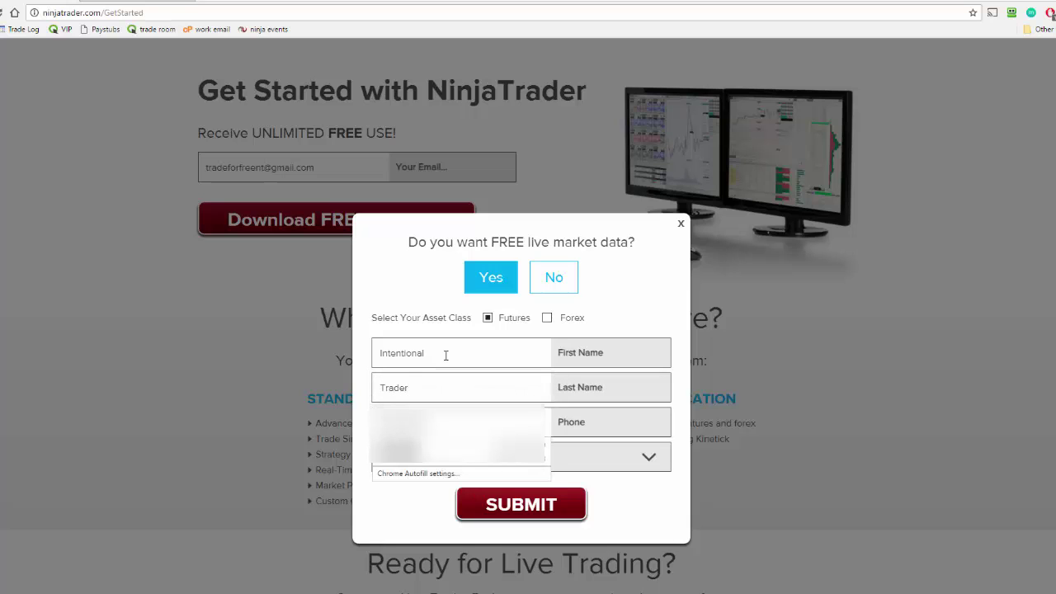
left_click(649, 457)
left_click(436, 220)
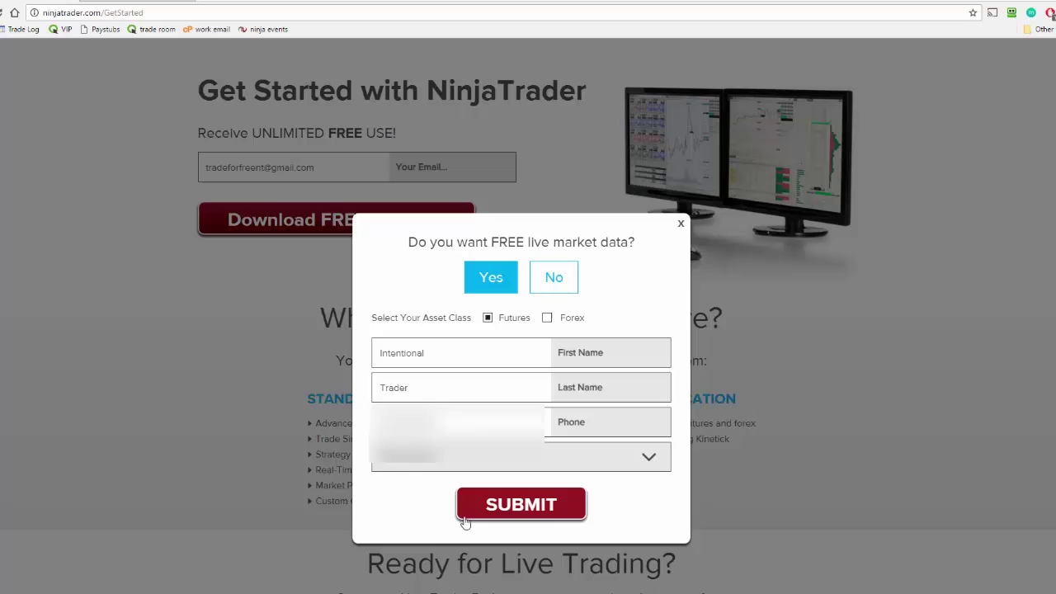
Step: Send the live data request, then choose NinjaTrader 7 and download its installer
left_click(512, 514)
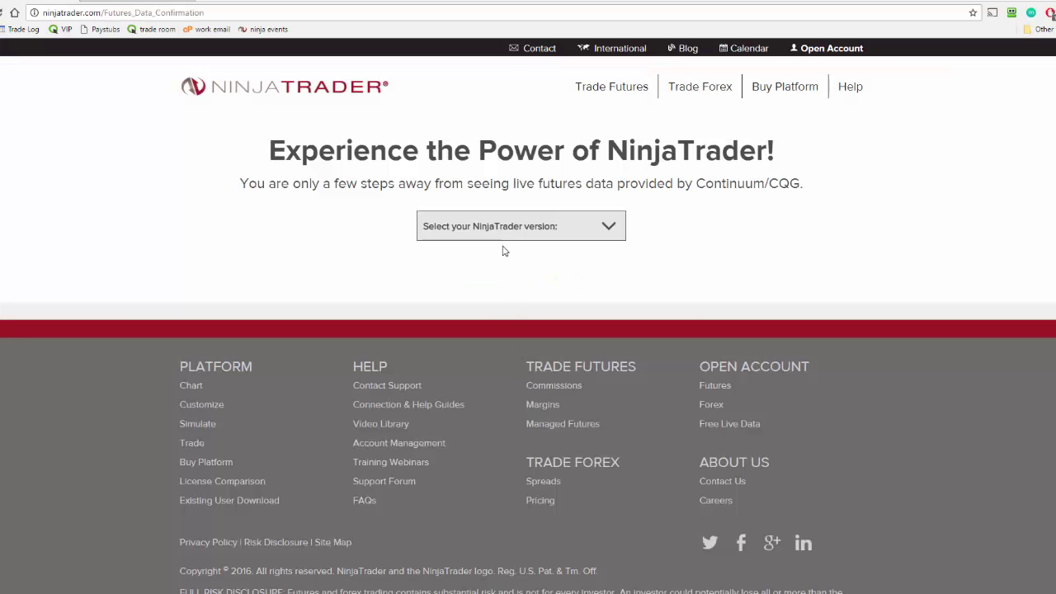
left_click(501, 229)
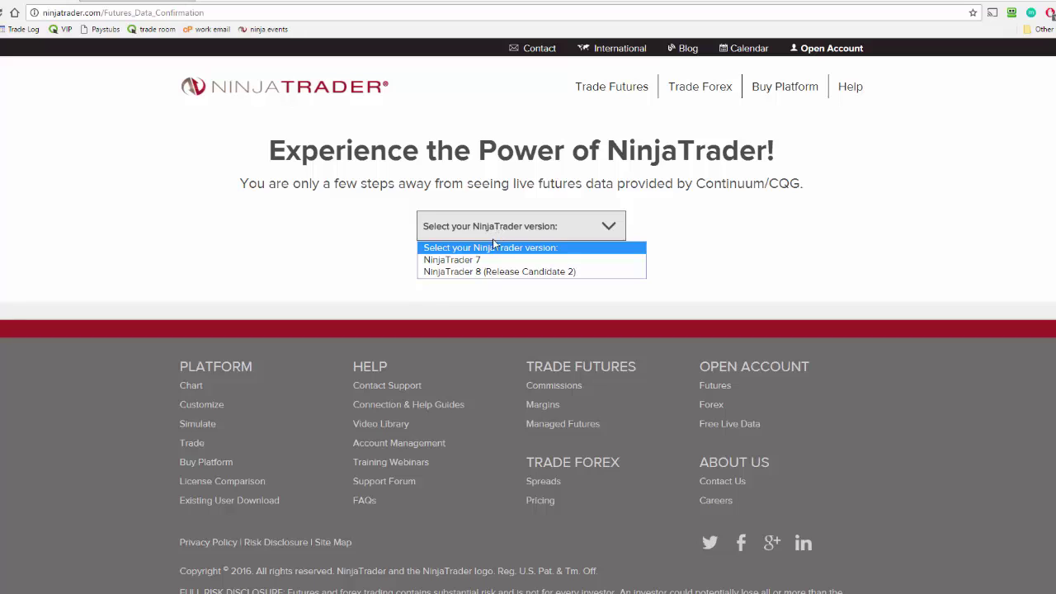
left_click(477, 261)
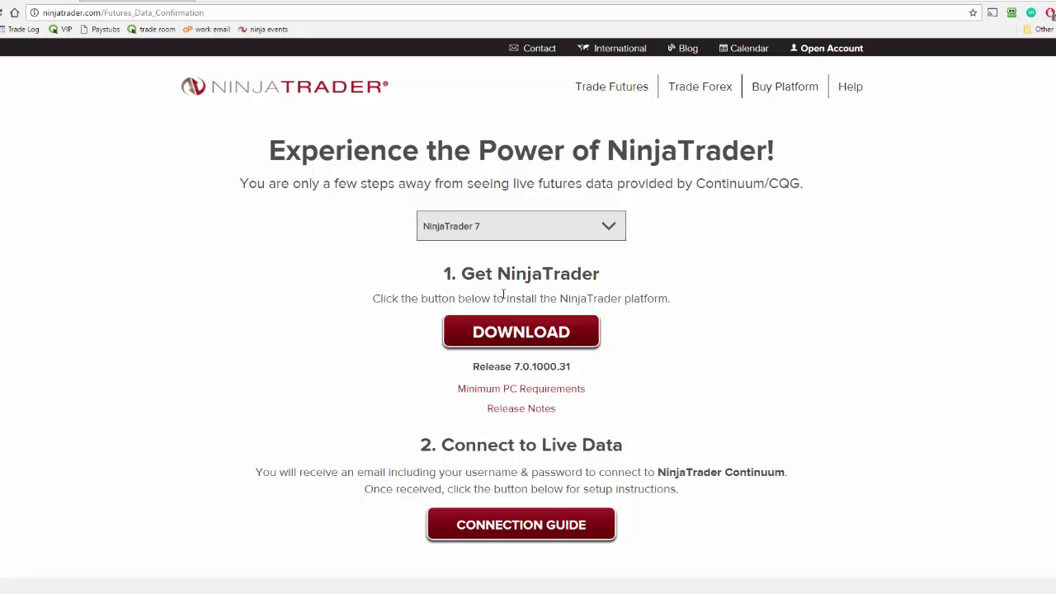
left_click(512, 331)
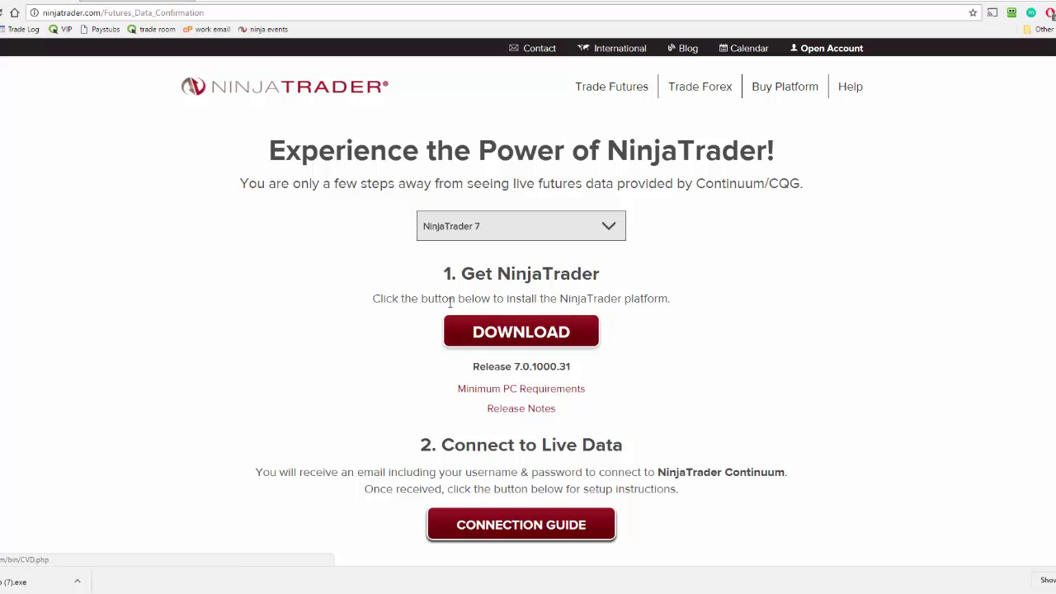
Step: Switch to the Gmail tab showing the 'Connect NinjaTrader to Live Futures Data' email
scroll(393, 300, "down", 1)
scroll(394, 302, "down", 1)
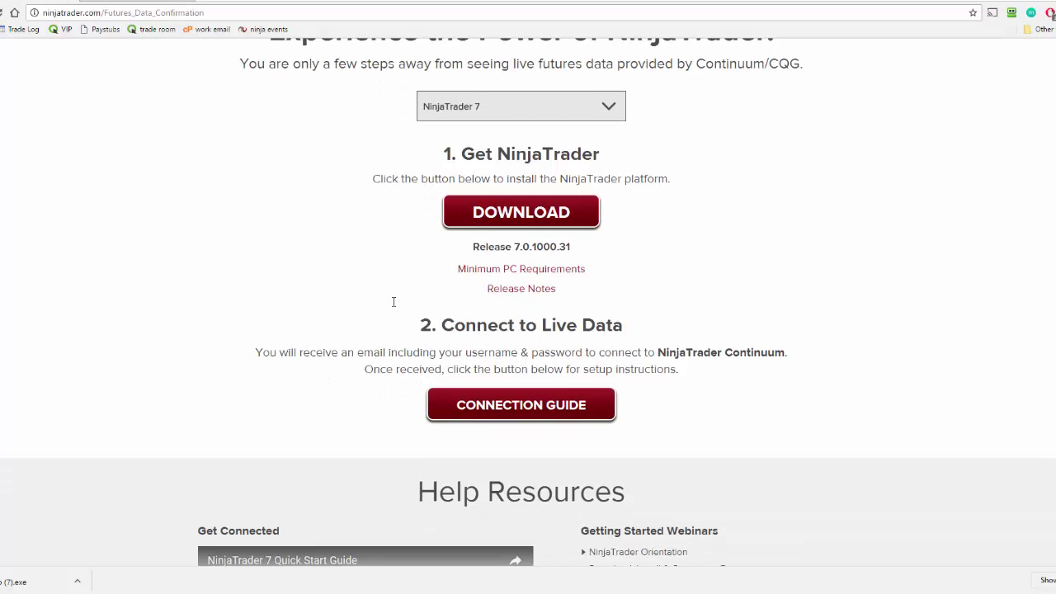
key("ctrl+Tab")
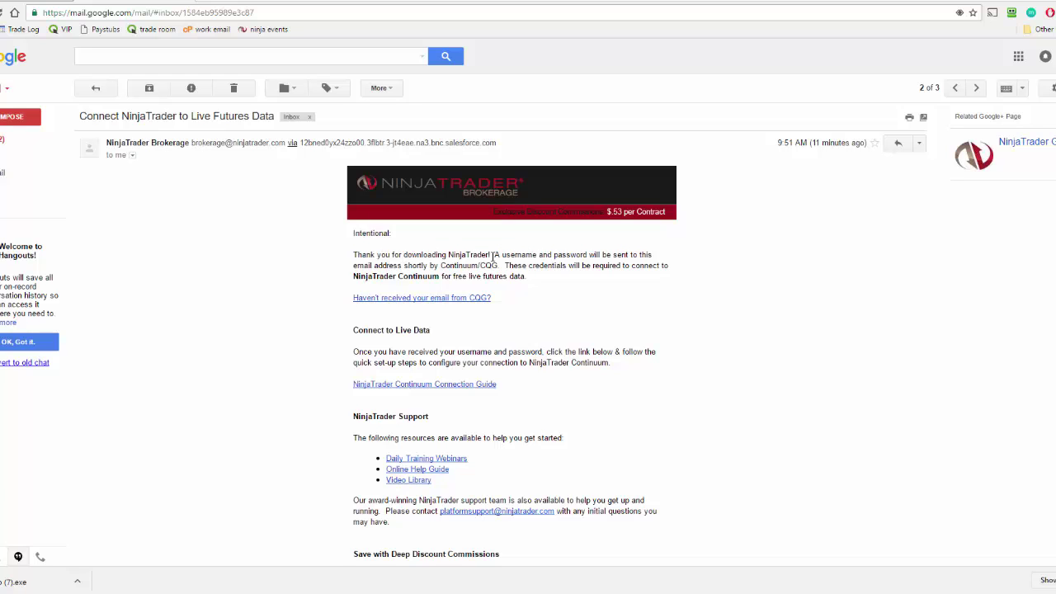
Step: Open the CQGTrader 'Demo Login Credentials' email, select the demo user name, and launch the setup file
scroll(495, 256, "down", 1)
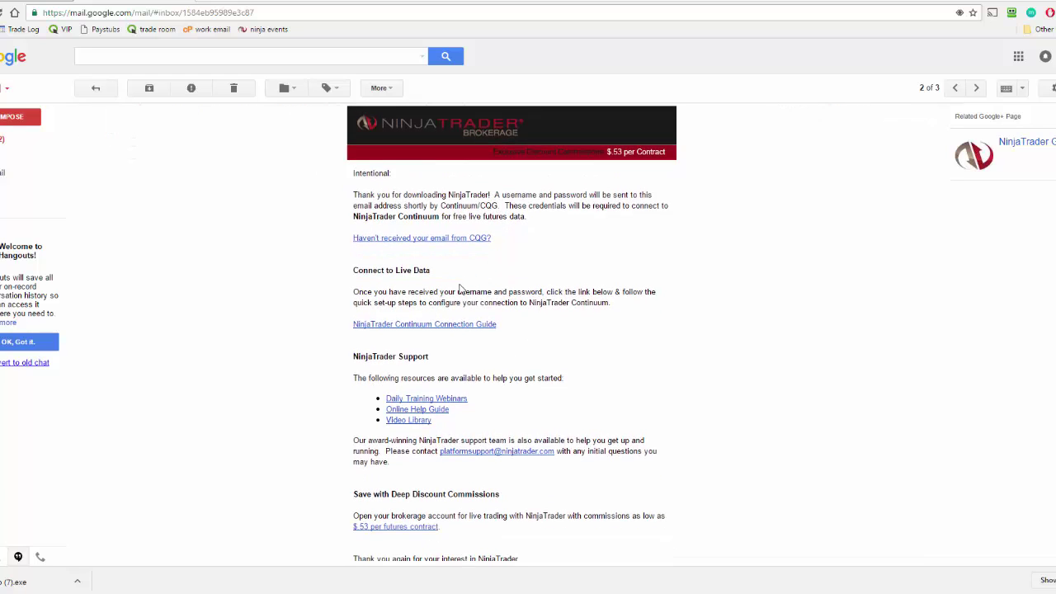
left_click(15, 141)
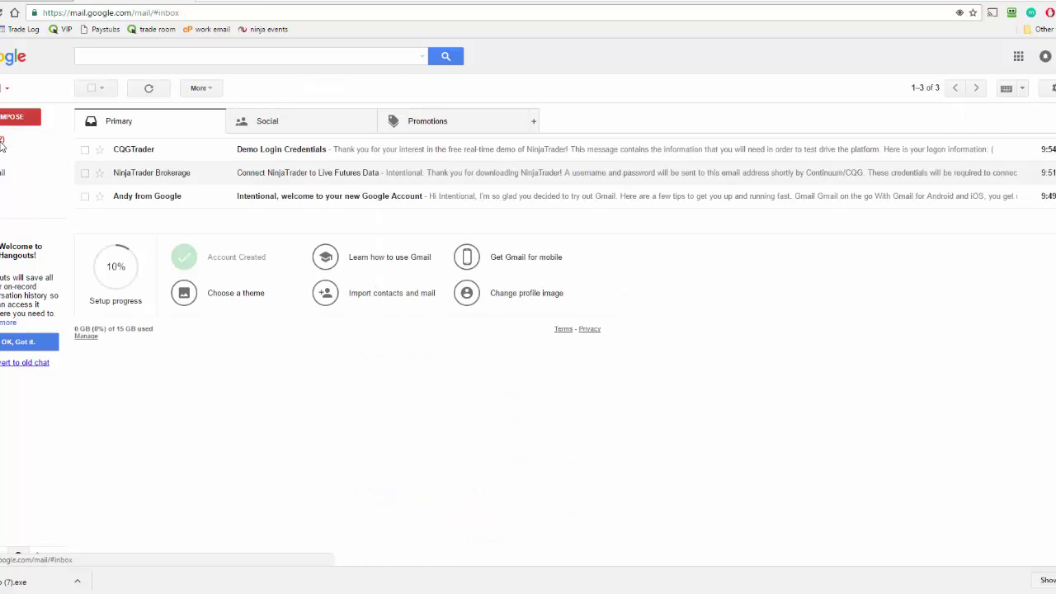
left_click(192, 157)
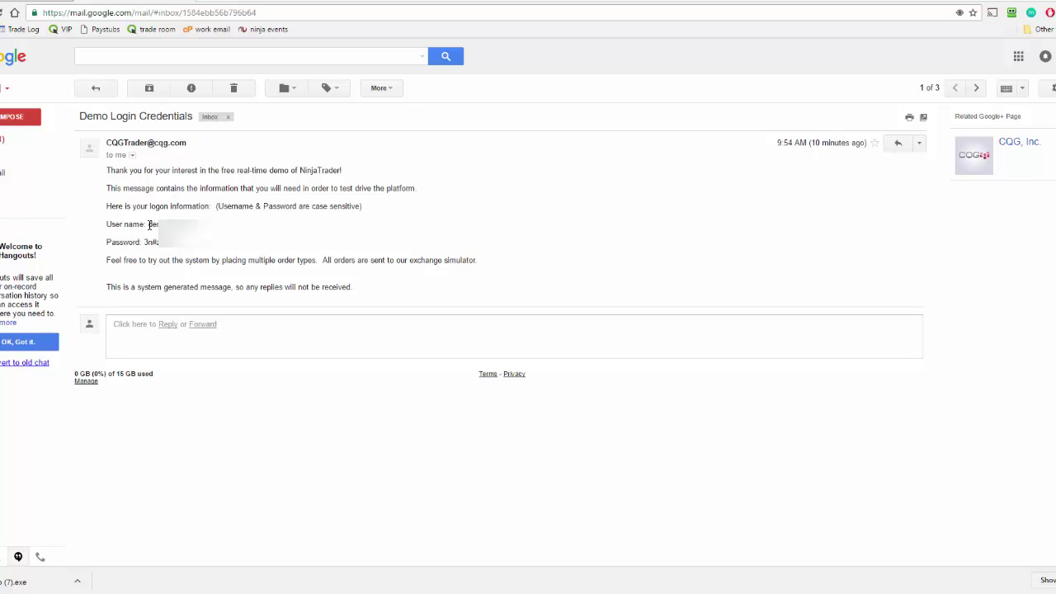
left_click_drag(149, 223, 189, 242)
left_click(25, 584)
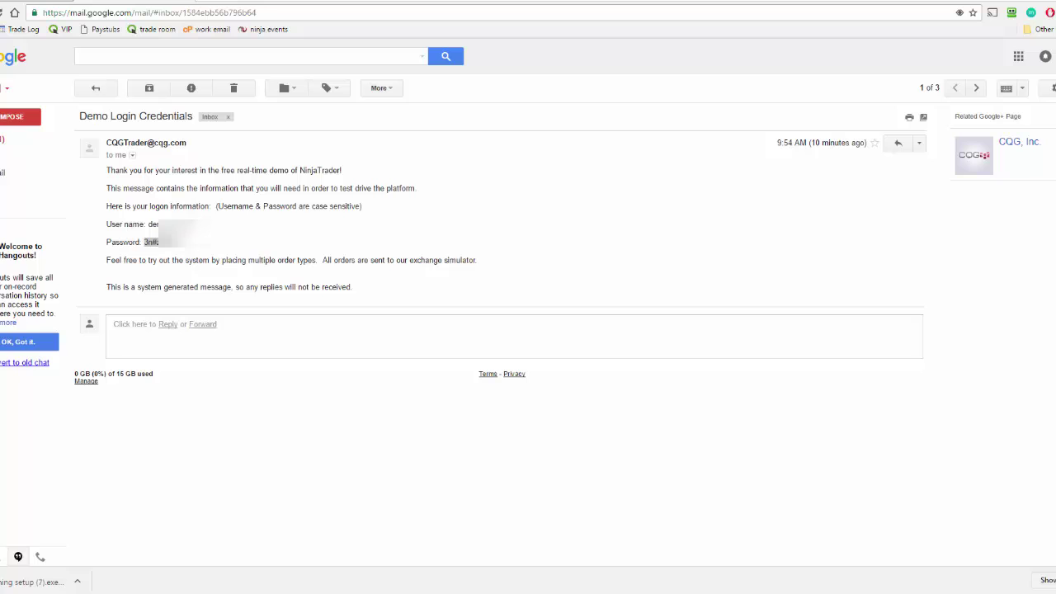
Step: Center the setup windows and accept the NinjaTrader 7 license agreement
left_click_drag(25, 212, 485, 212)
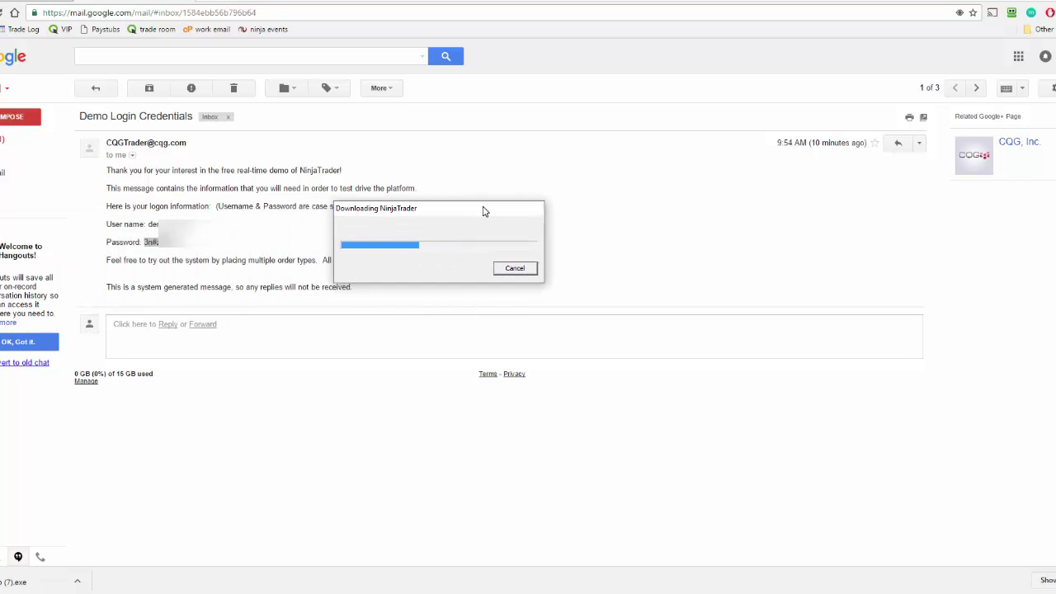
left_click_drag(8, 173, 396, 173)
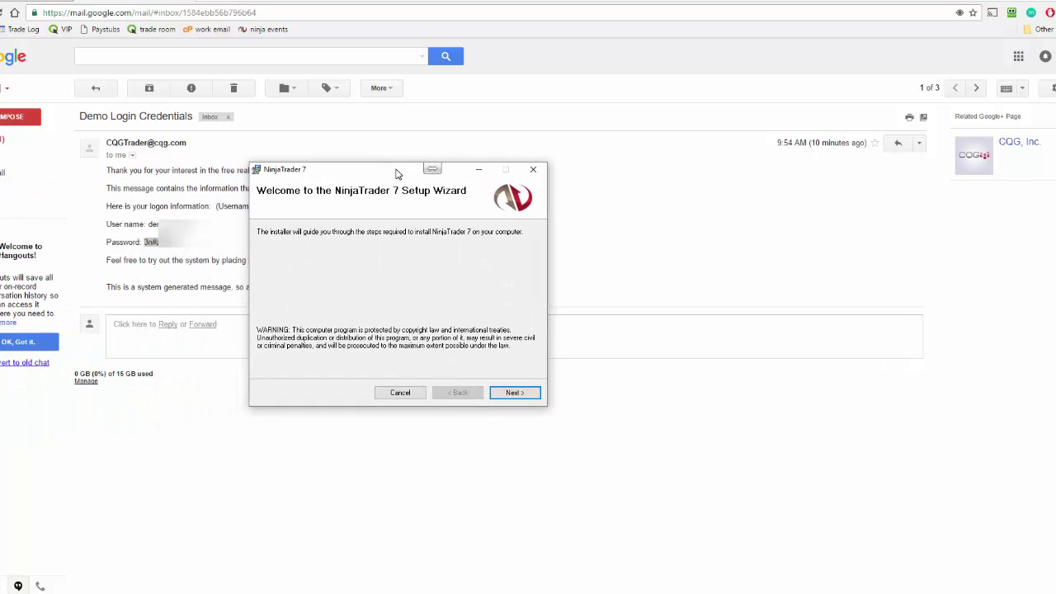
left_click(515, 392)
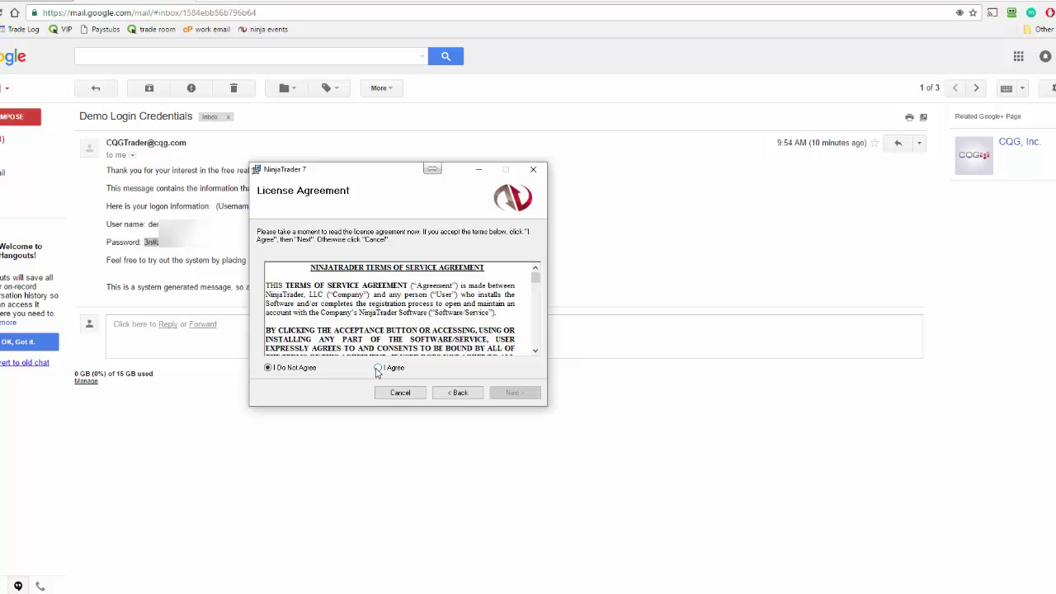
left_click_drag(532, 279, 536, 350)
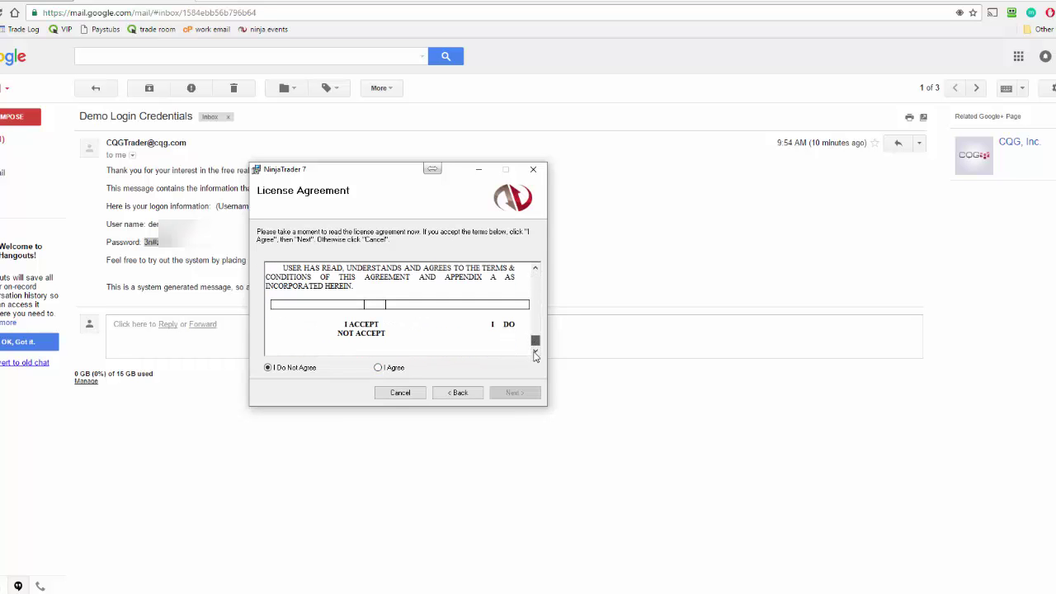
left_click(379, 368)
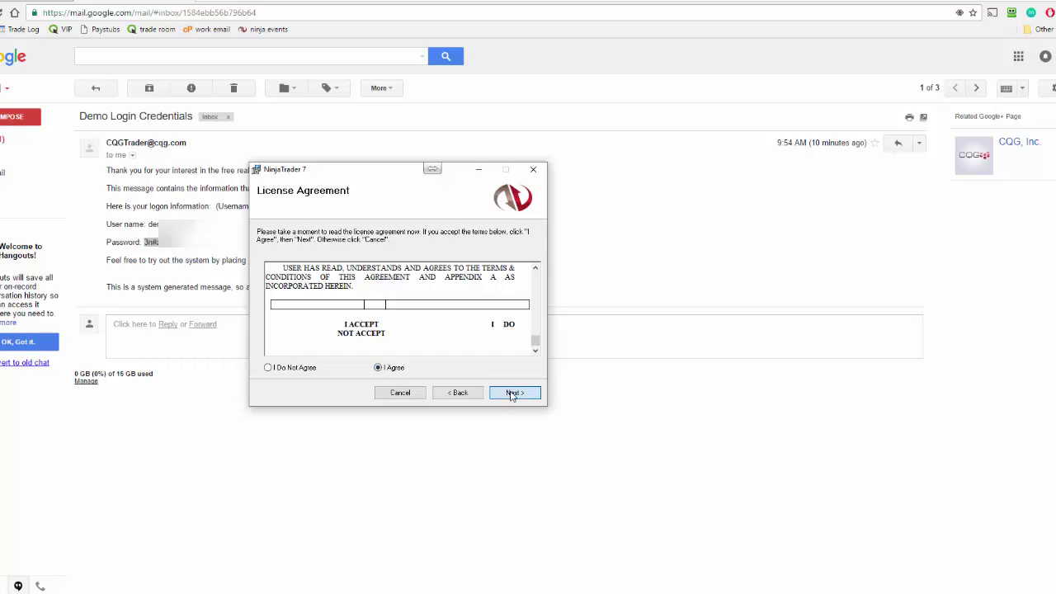
Step: Install NinjaTrader 7 into the default C:\Program Files (x86)\NinjaTrader 7\ folder
left_click(514, 394)
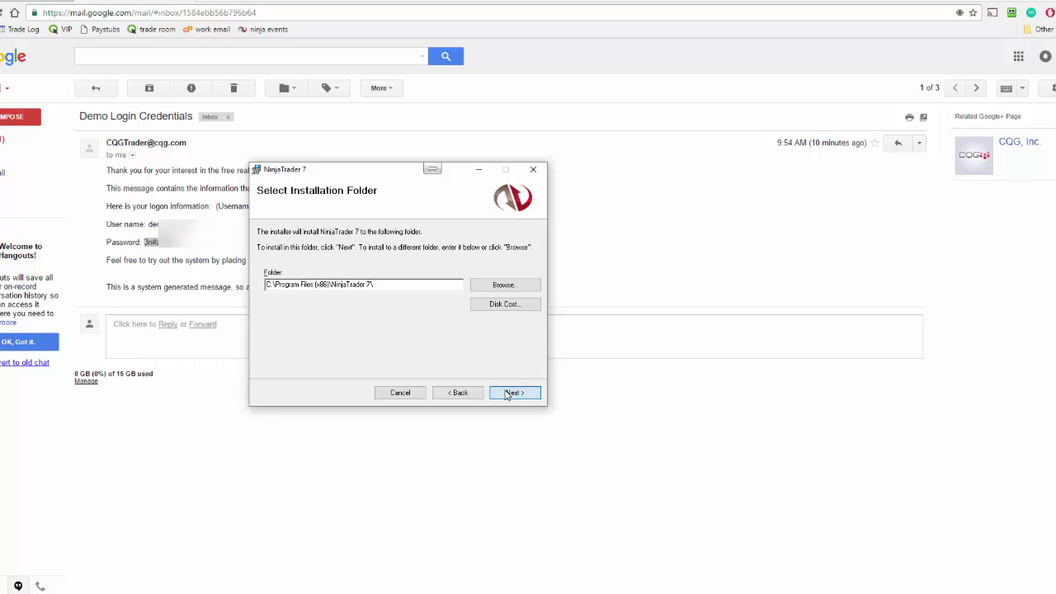
left_click(507, 393)
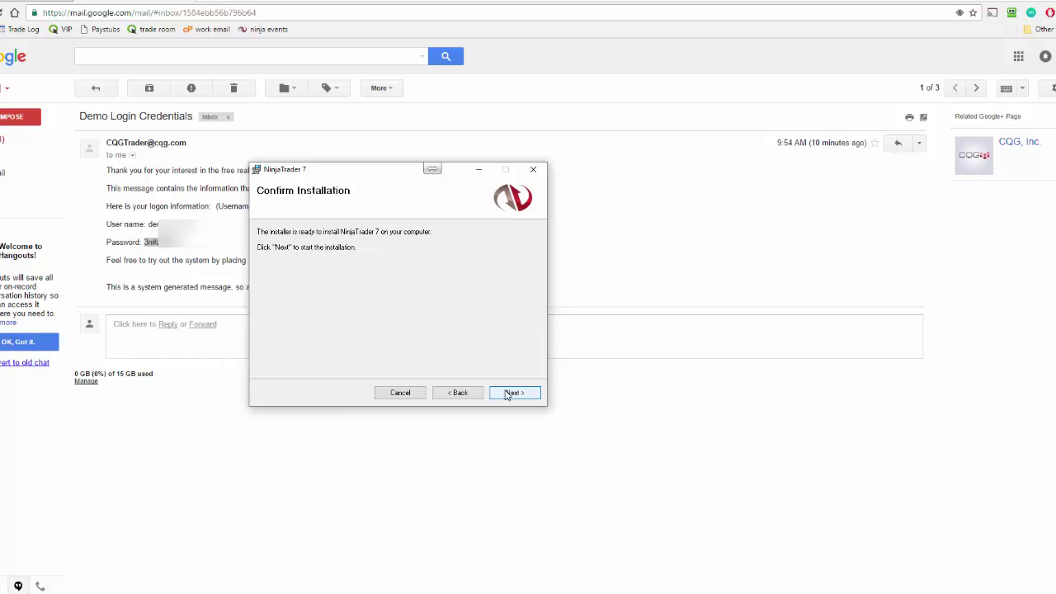
left_click(508, 394)
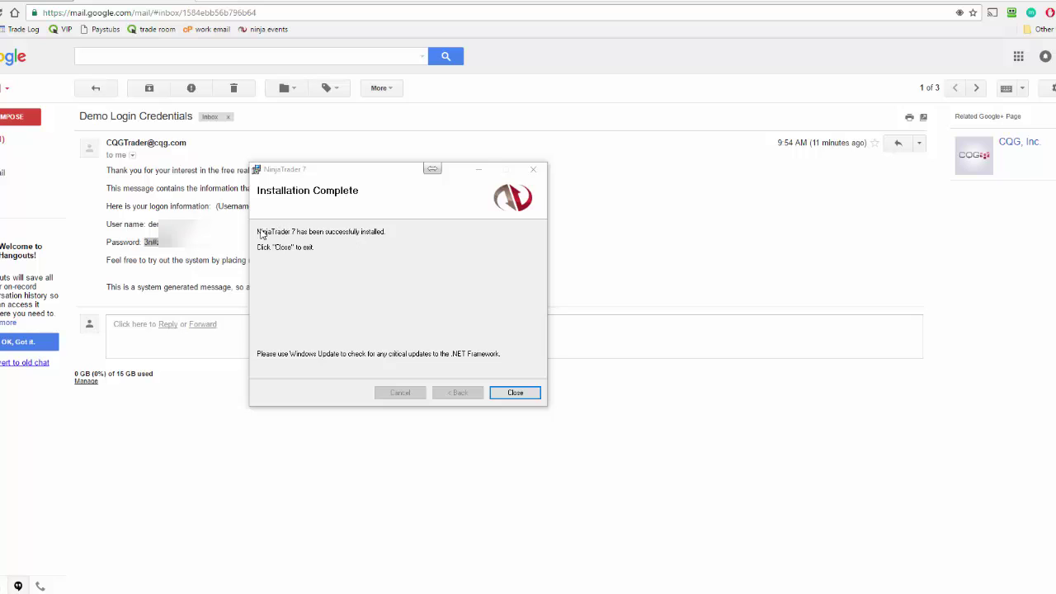
left_click(261, 234)
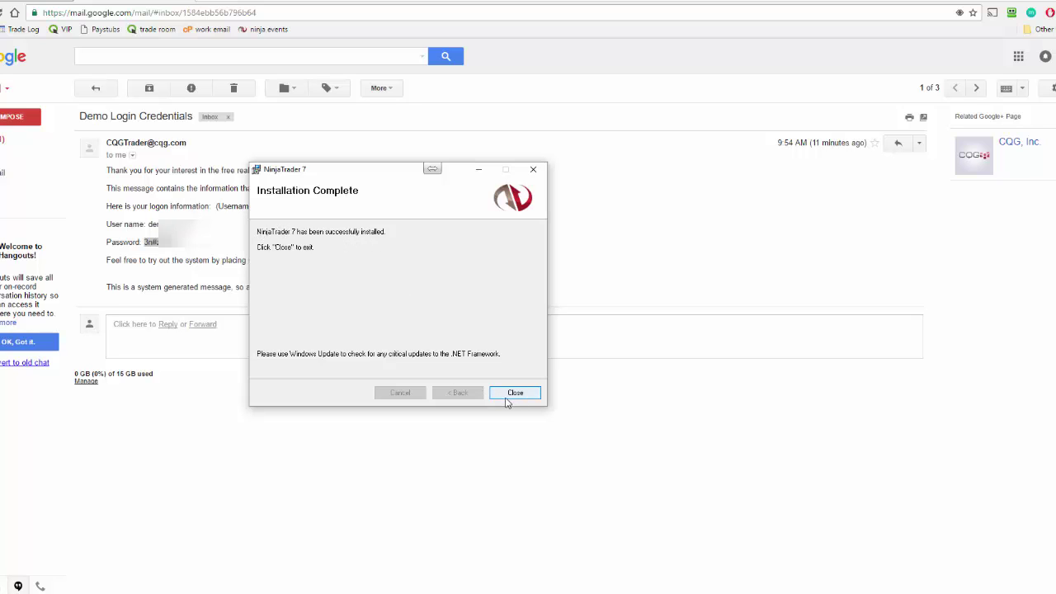
Step: Close the installer and launch the NinjaTrader 7 desktop app through Windows Search
left_click(509, 397)
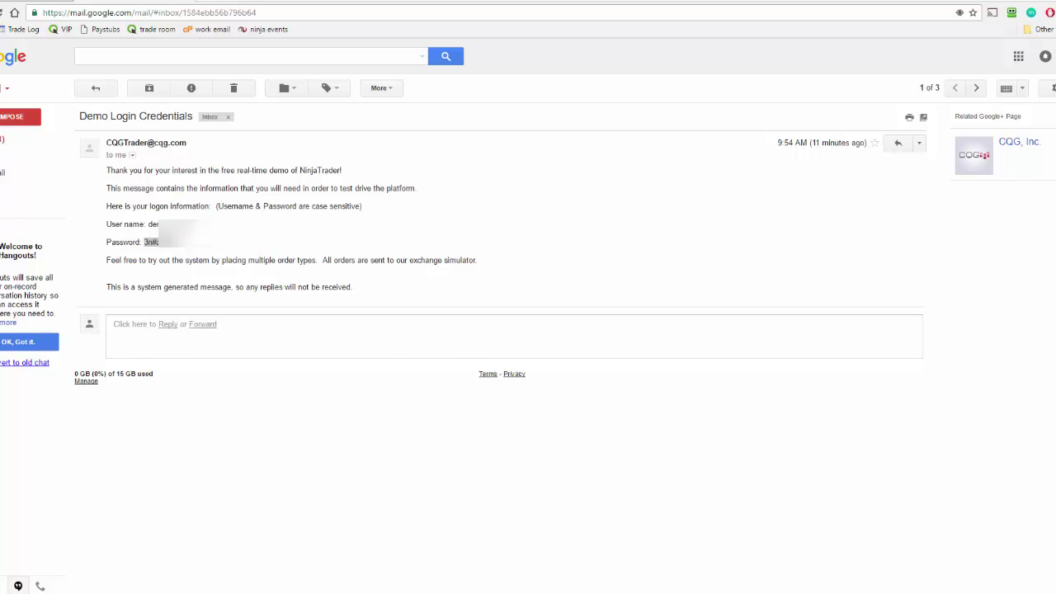
left_click(13, 586)
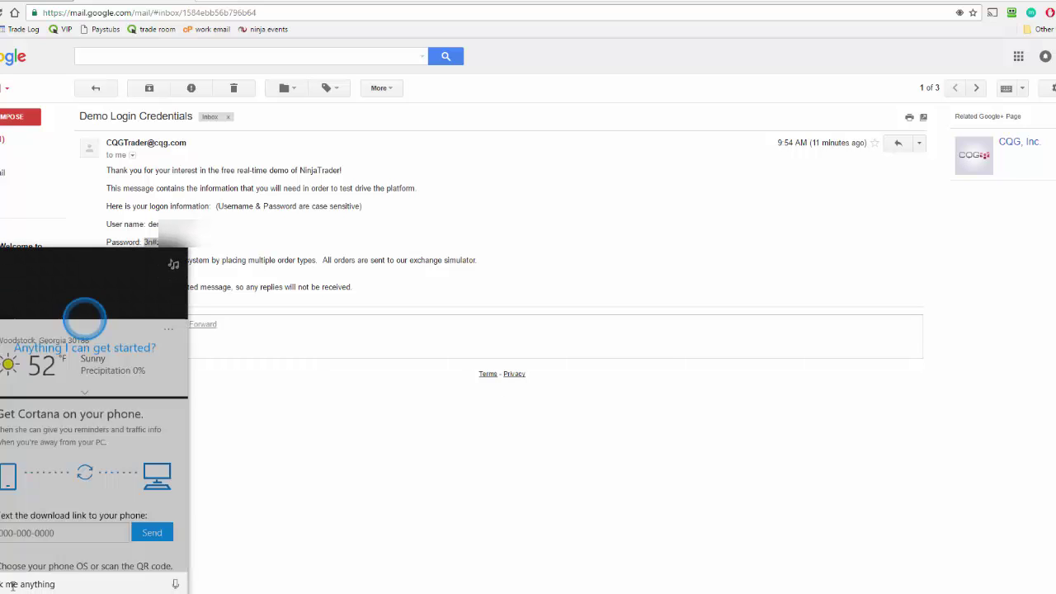
type("ninj")
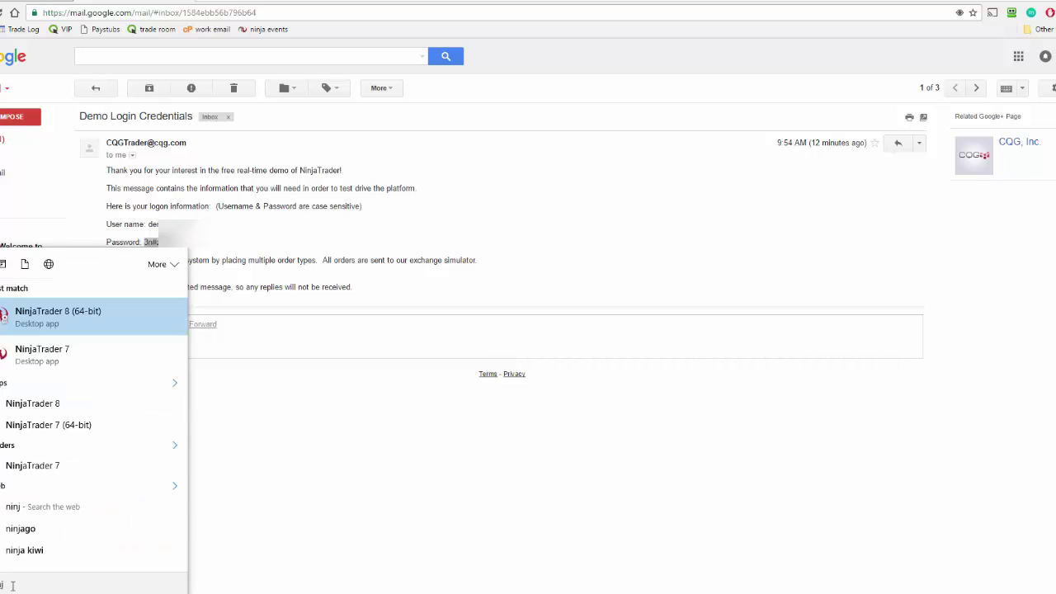
type("atrader7")
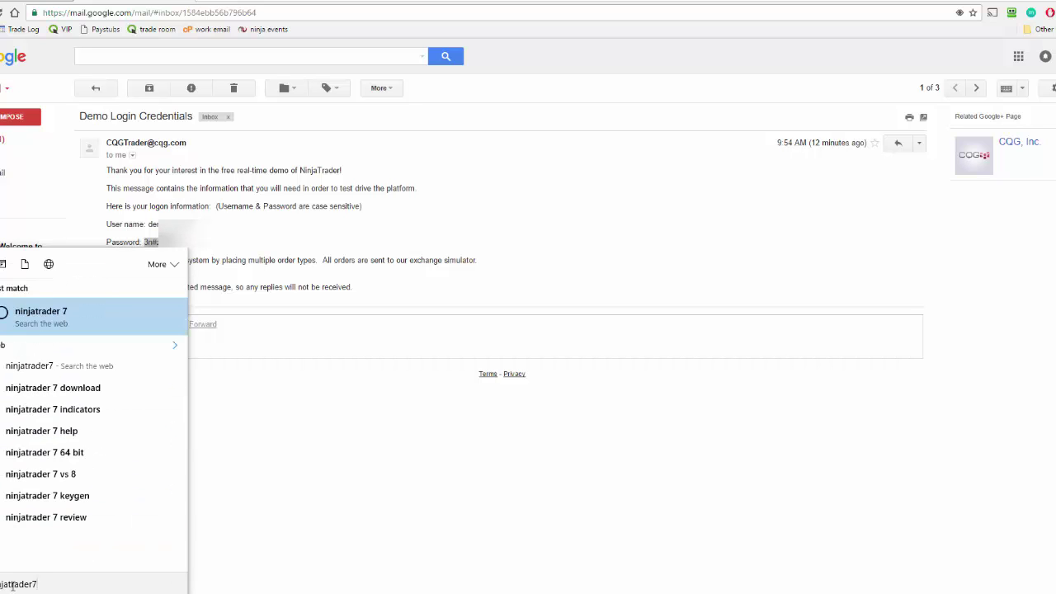
key("BackSpace")
type("7")
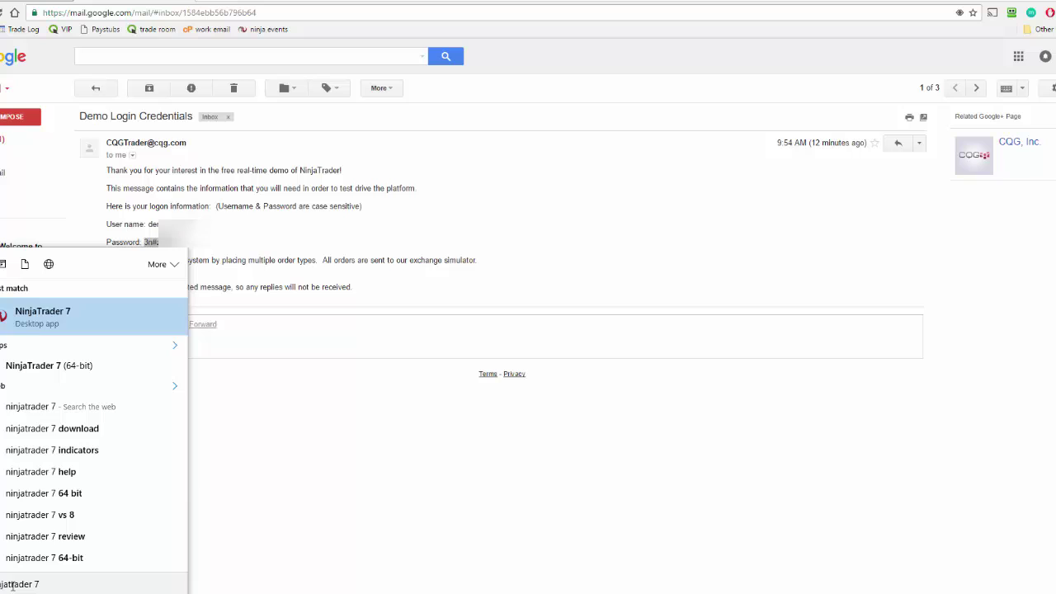
left_click(83, 323)
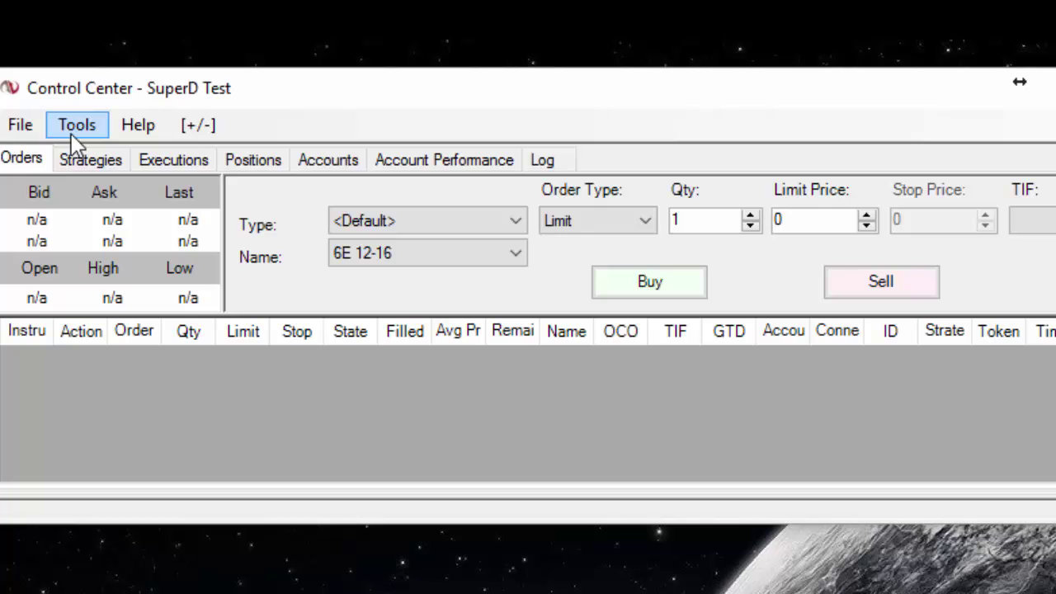
Step: From Tools > Account Connections, add a new account connection
left_click(85, 132)
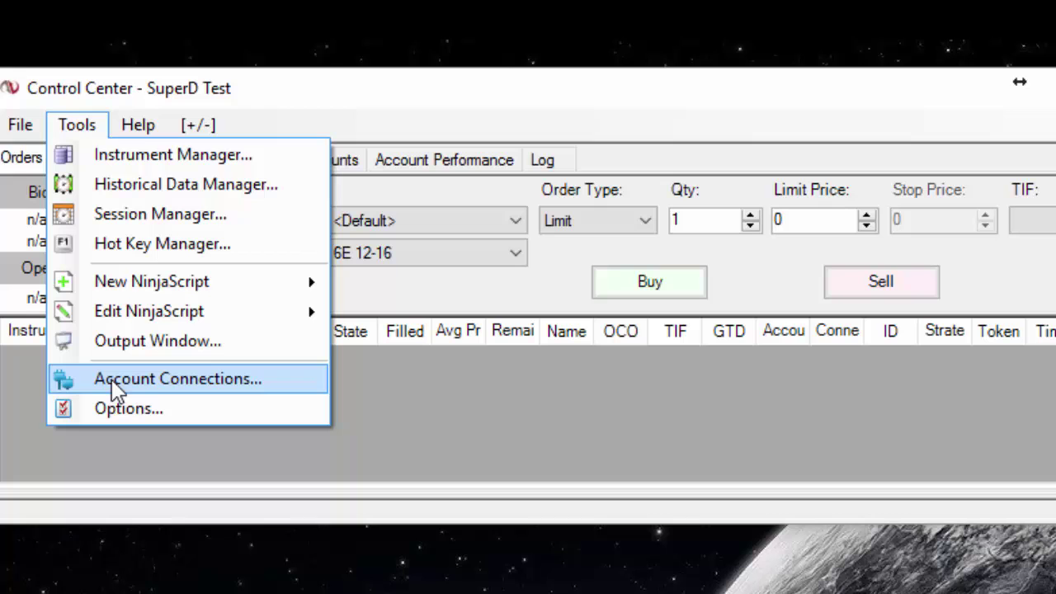
left_click(151, 389)
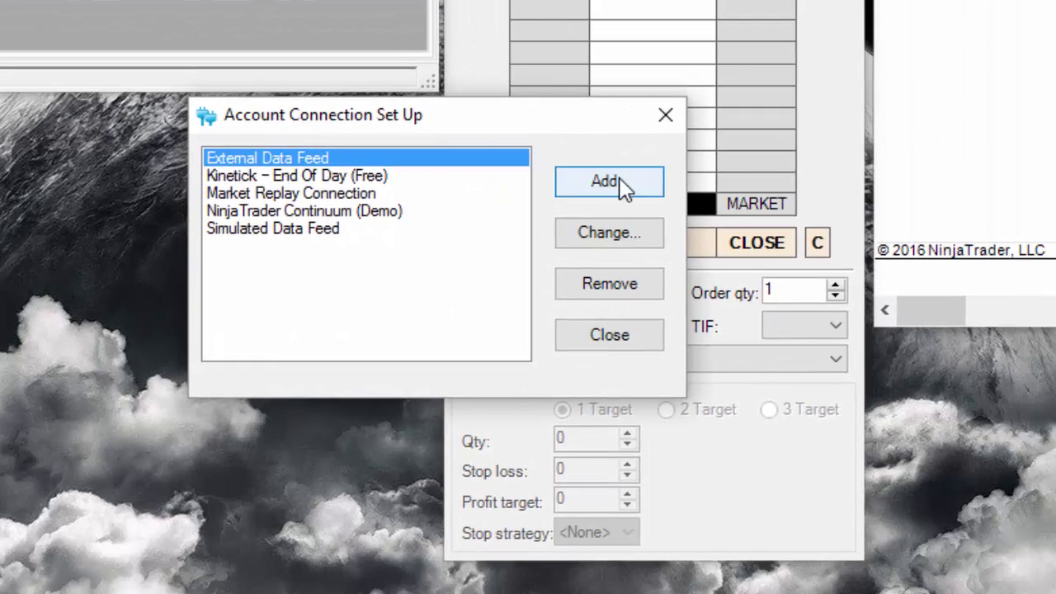
left_click(624, 183)
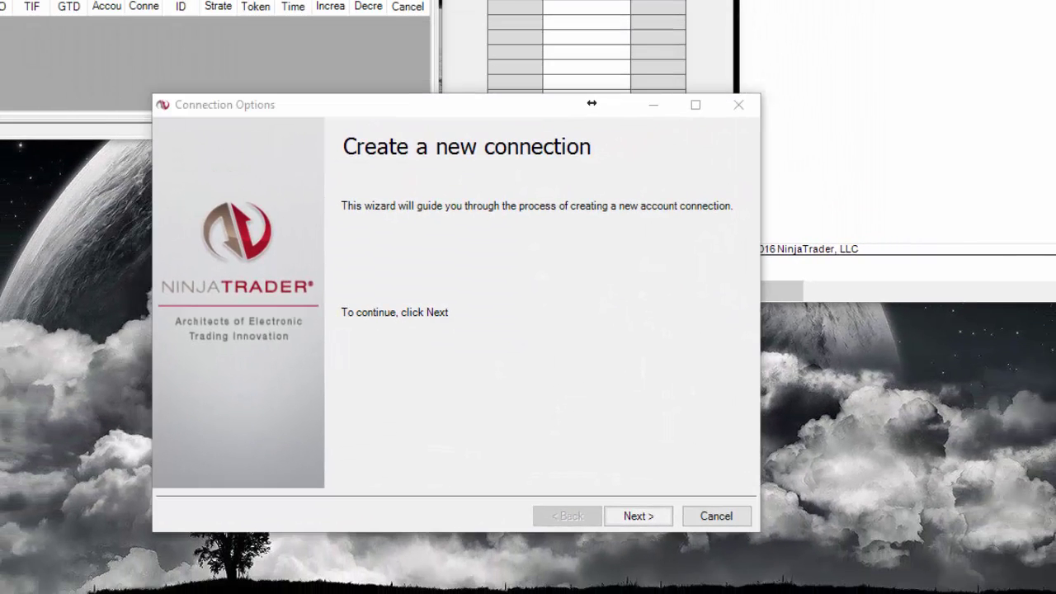
Step: Name the NinjaTrader Continuum connection 'MyFreeData' and advance to its account login page
left_click(629, 514)
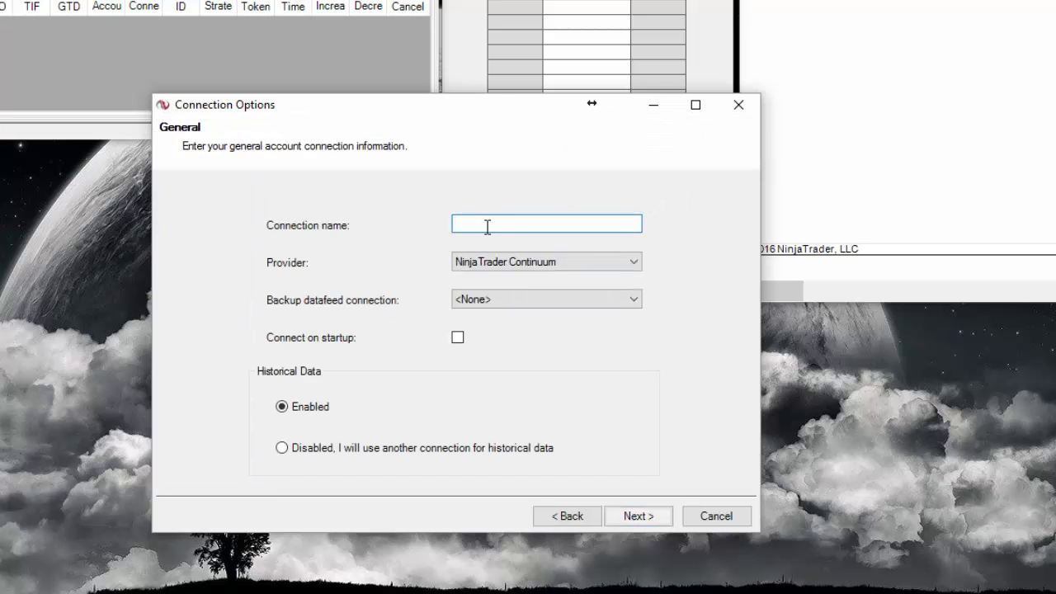
type("MyFreeData")
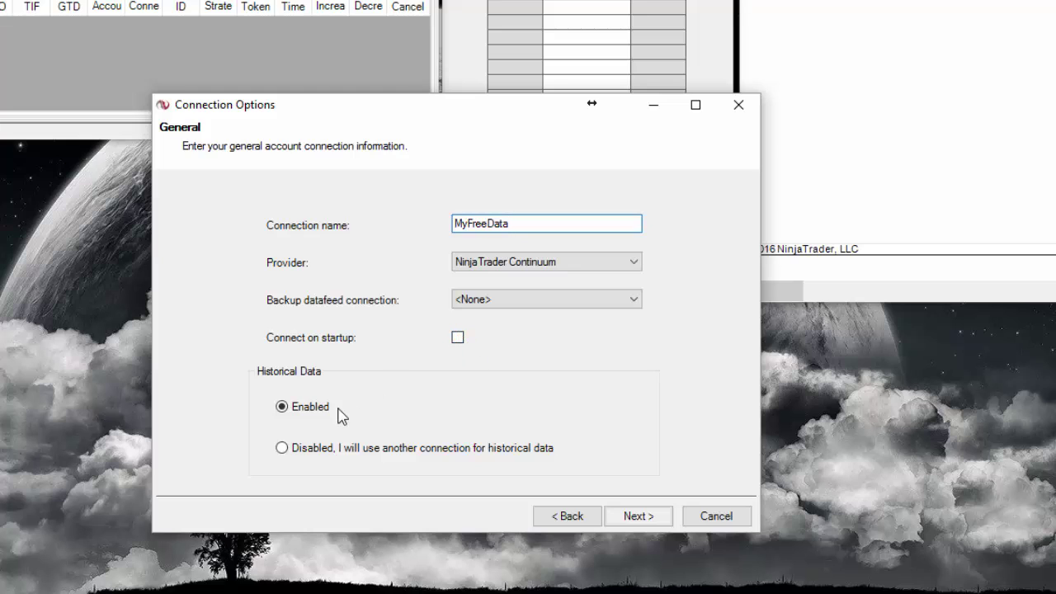
left_click(640, 517)
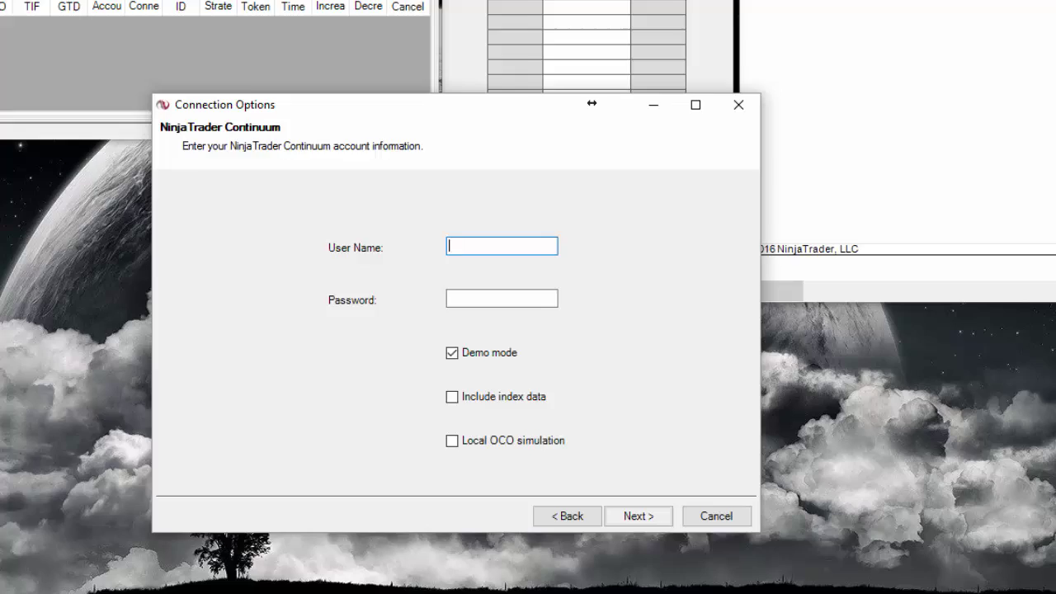
Step: Copy the demo user name from the credentials email into the User Name field
key("alt+Tab")
triple_click(203, 332)
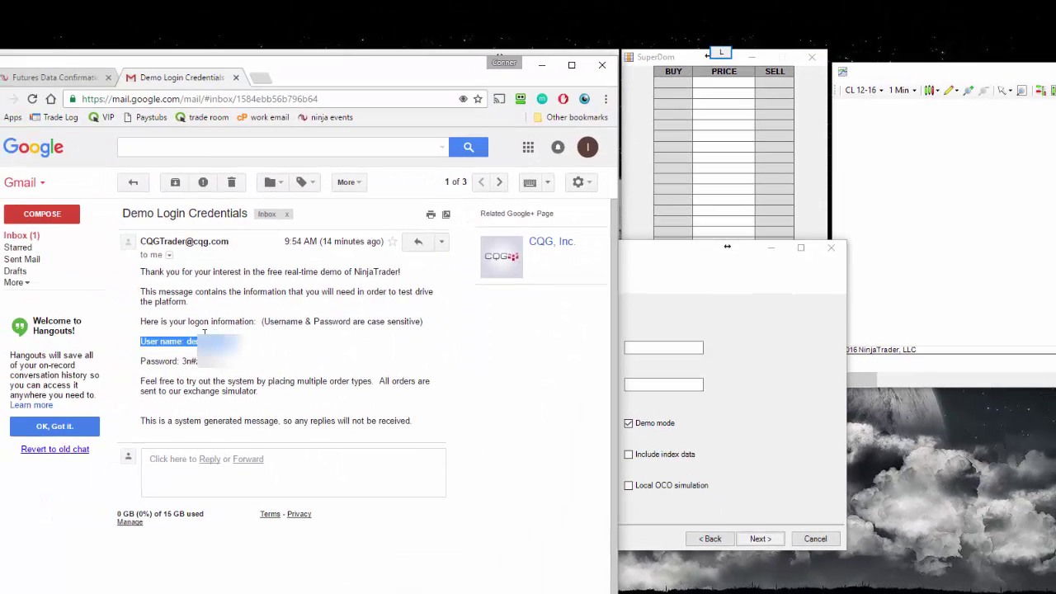
left_click_drag(186, 341, 190, 340)
left_click(681, 347)
type("demo131010")
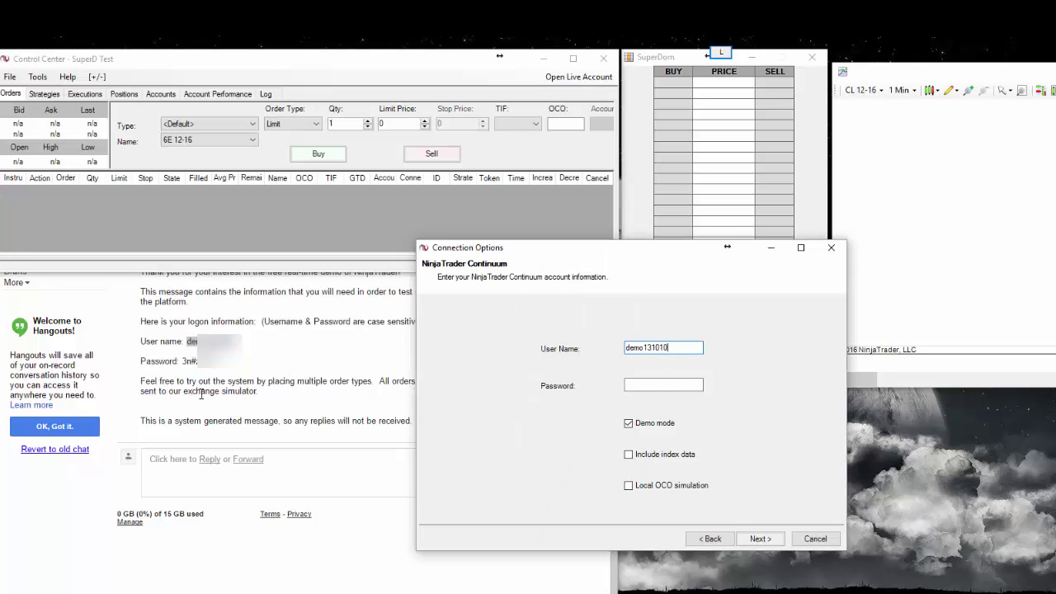
Step: Copy the demo password into the Password field and continue to the connection summary
left_click(211, 368)
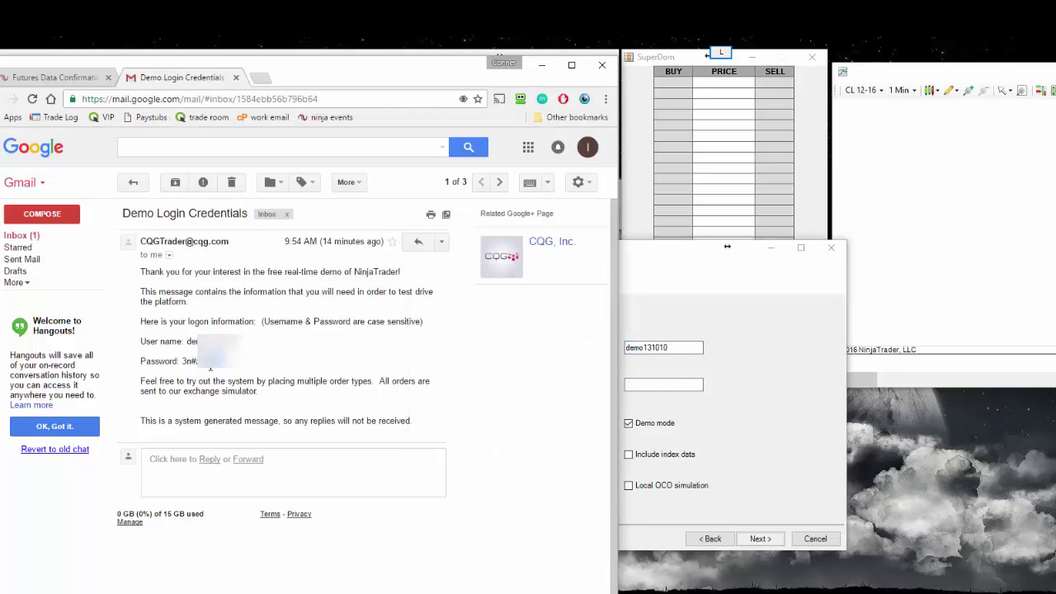
double_click(188, 360)
left_click(235, 377)
left_click_drag(197, 361, 226, 361)
left_click(641, 385)
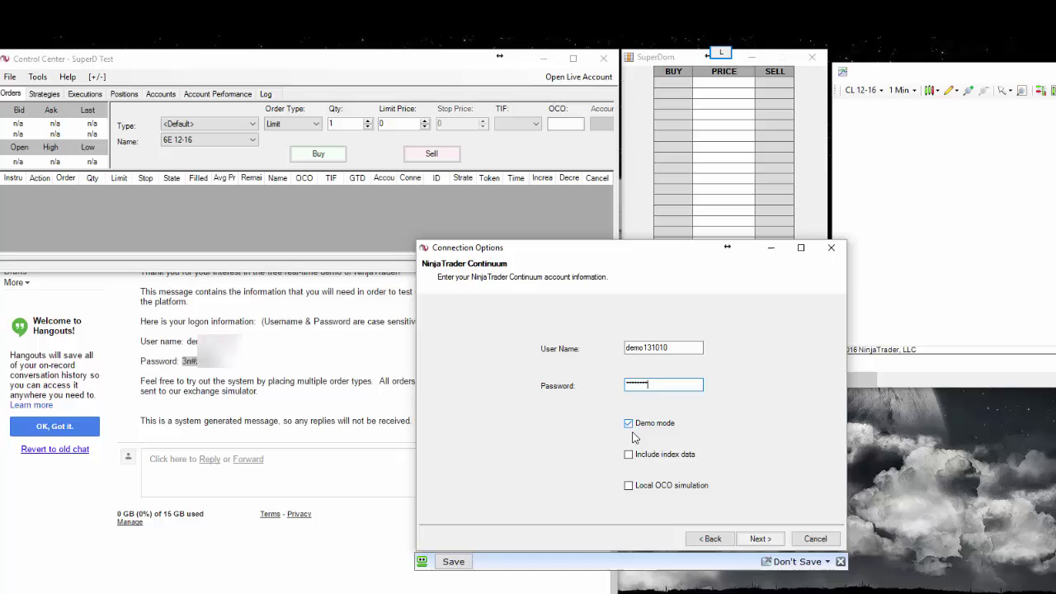
left_click(761, 539)
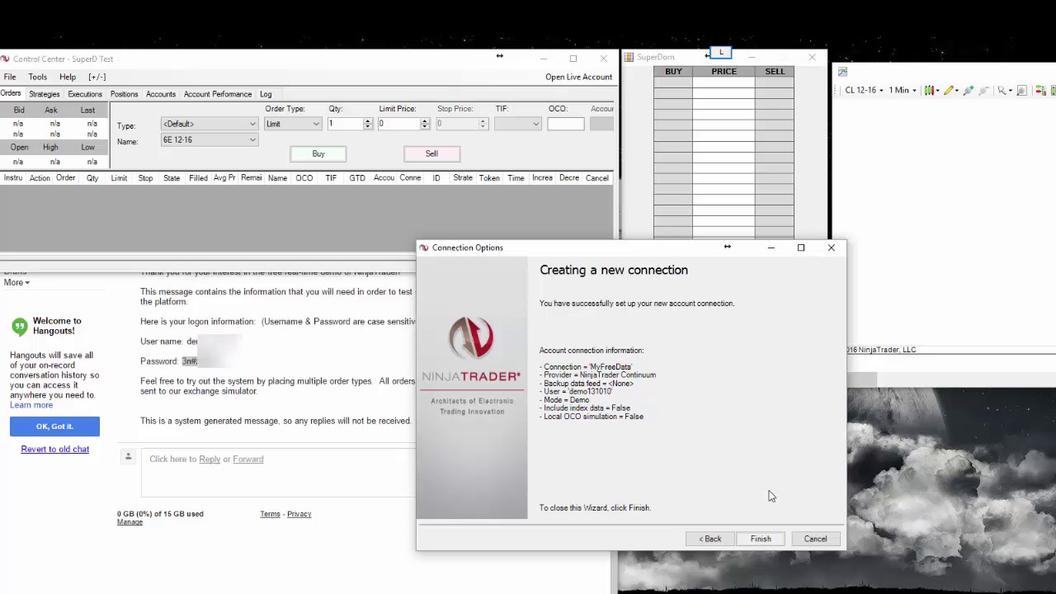
Step: Finish MyFreeData, accept the OCO disclaimer, close the connection setup, and minimize Chrome
left_click(761, 539)
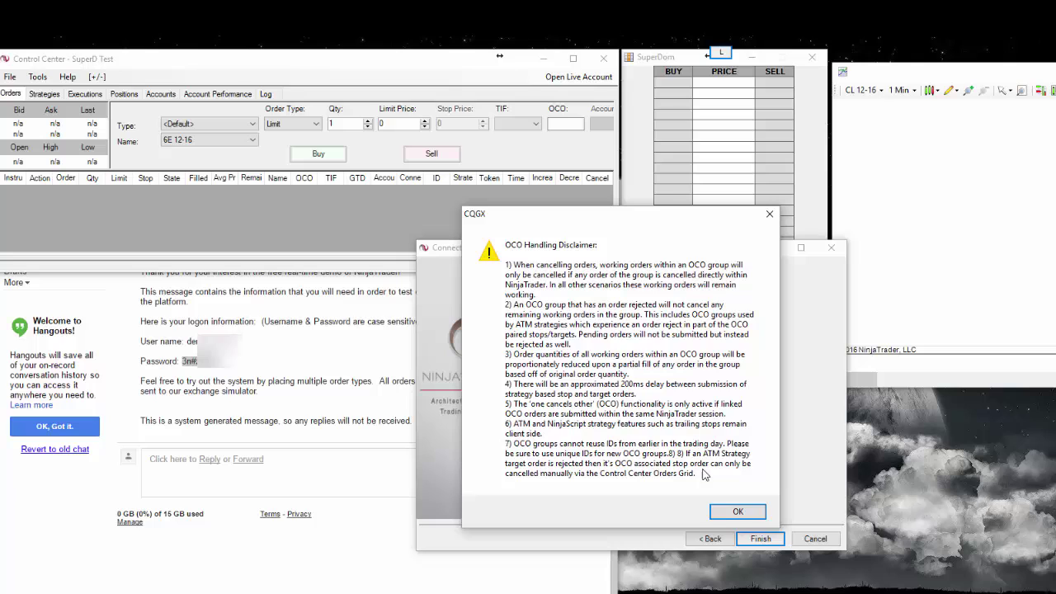
left_click(722, 514)
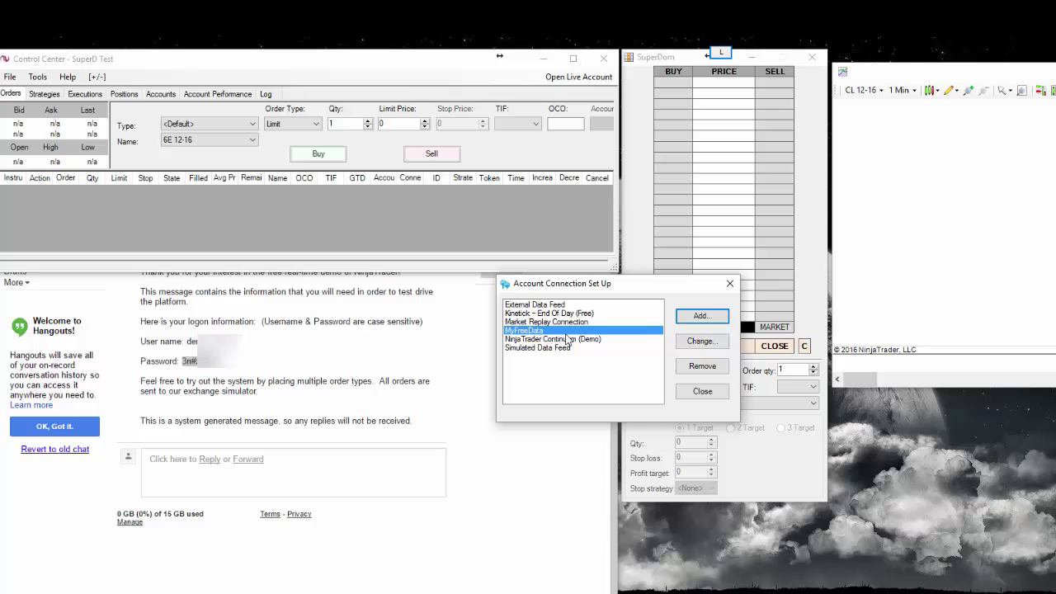
left_click(730, 285)
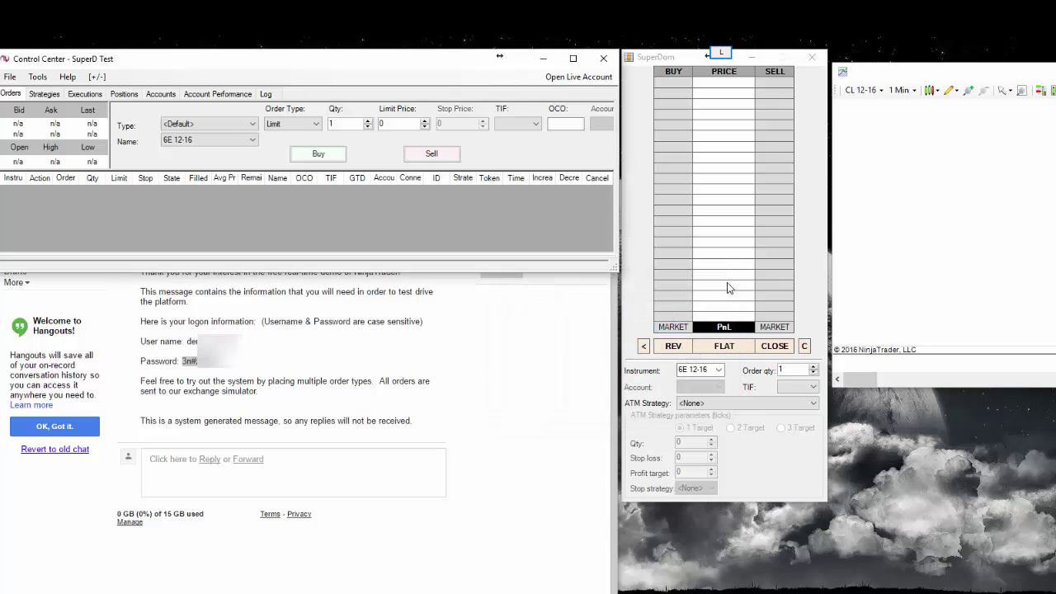
left_click(545, 330)
left_click(542, 68)
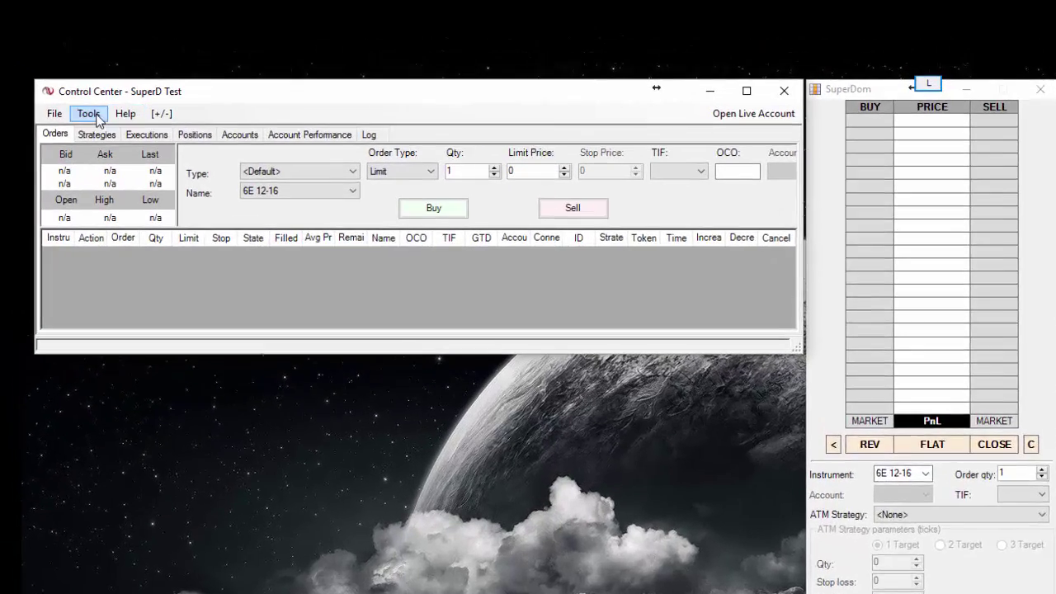
Step: Connect to the MyFreeData Continuum feed so live 6E 12-16 prices stream into Control Center and SuperDOM
left_click(53, 113)
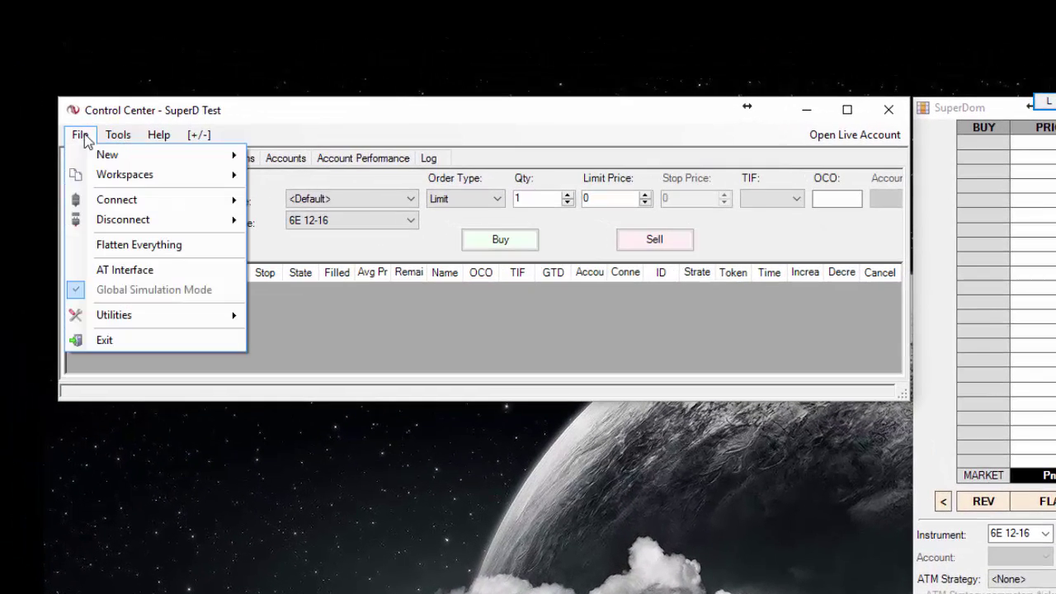
mouse_move(102, 180)
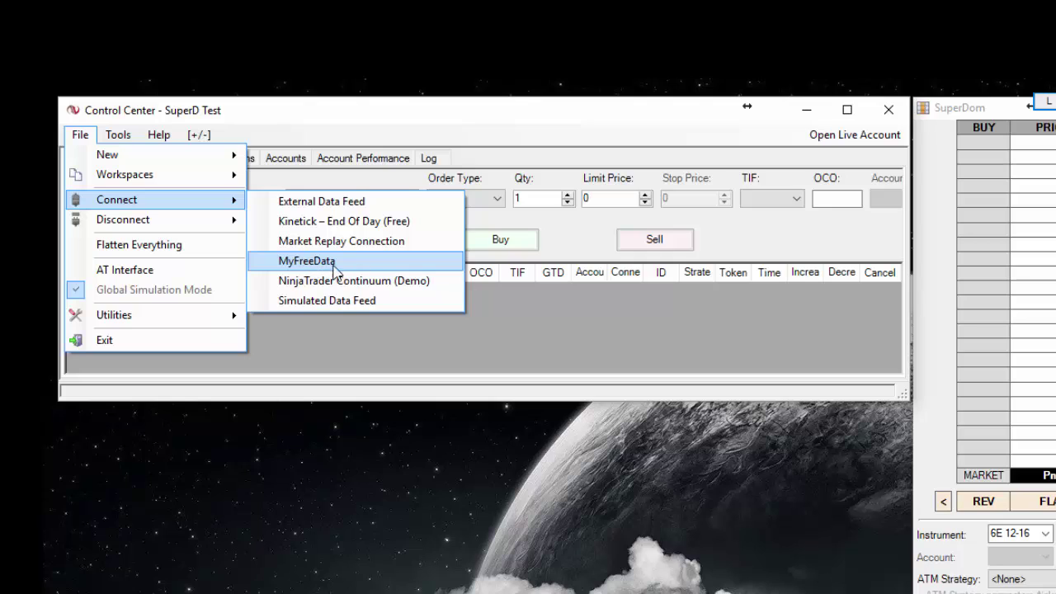
left_click(298, 261)
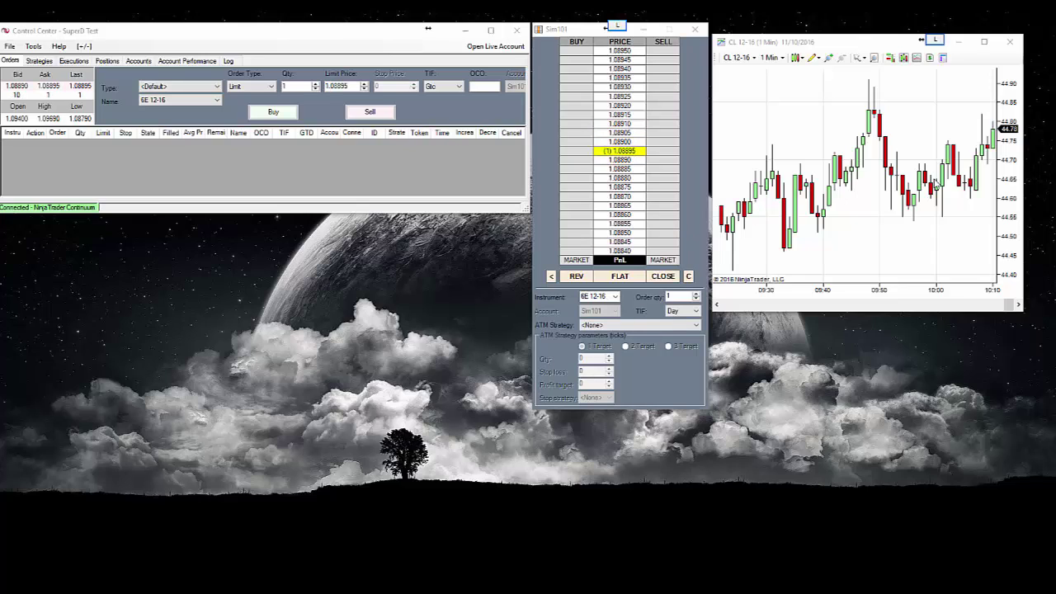
Step: Switch the SuperDOM to CL 12-16, place a confirmed 1-contract buy limit at 44.82, then close the position flat
left_click(615, 298)
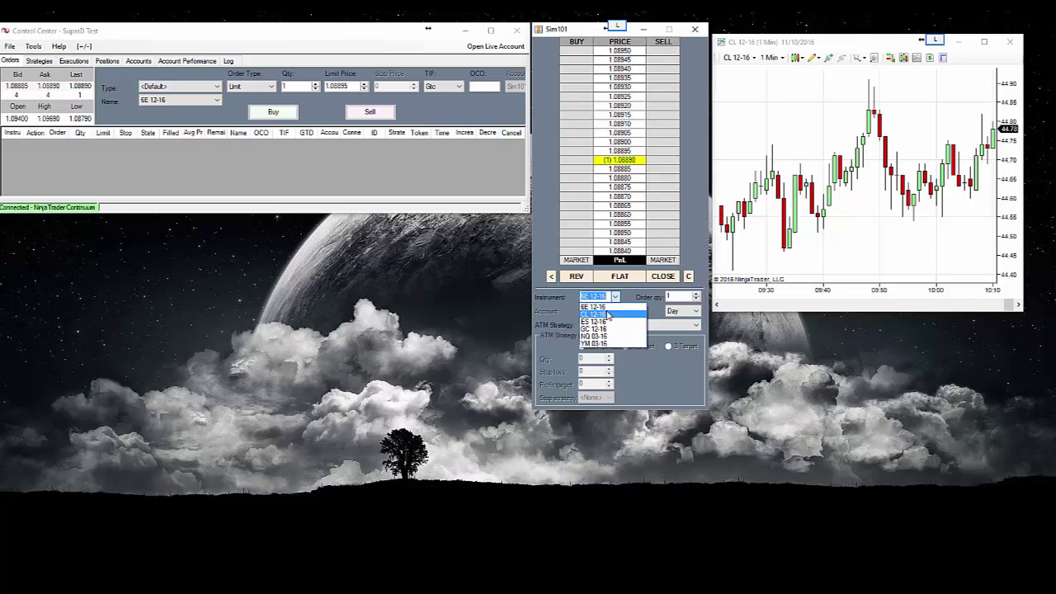
left_click(608, 315)
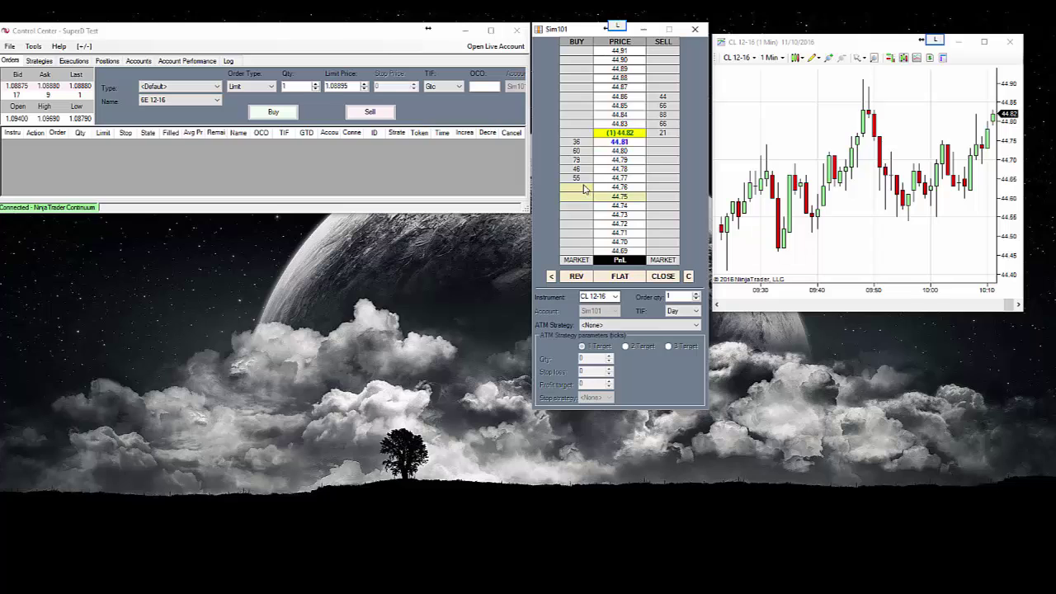
left_click(574, 134)
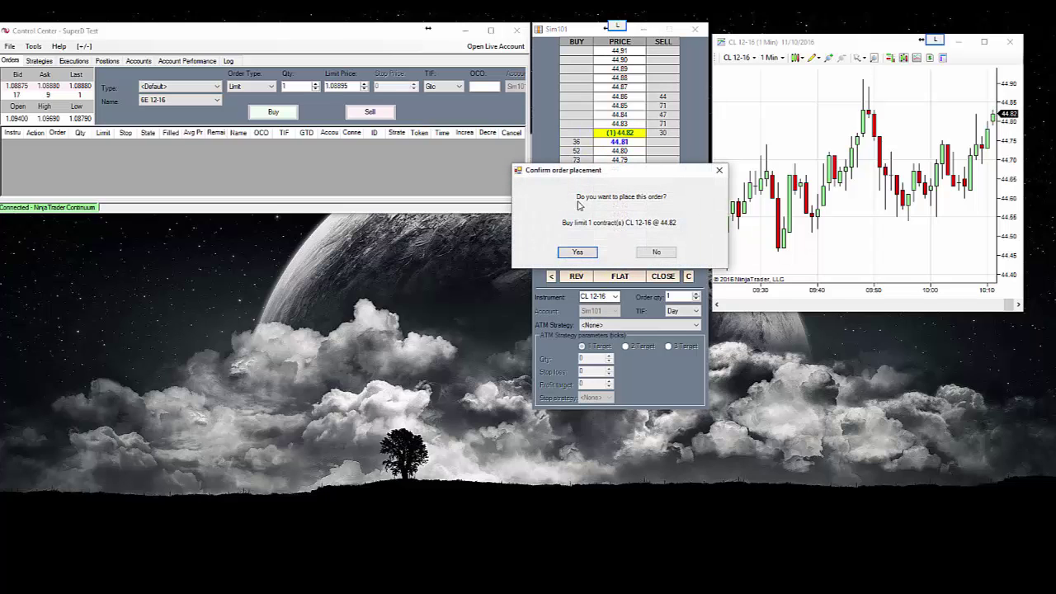
left_click(578, 253)
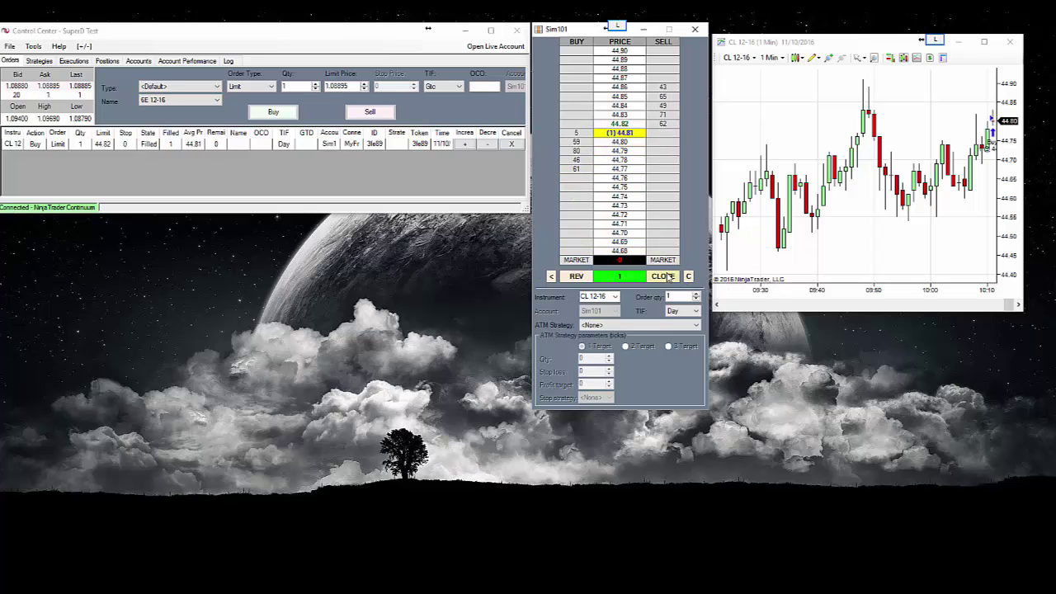
left_click(666, 276)
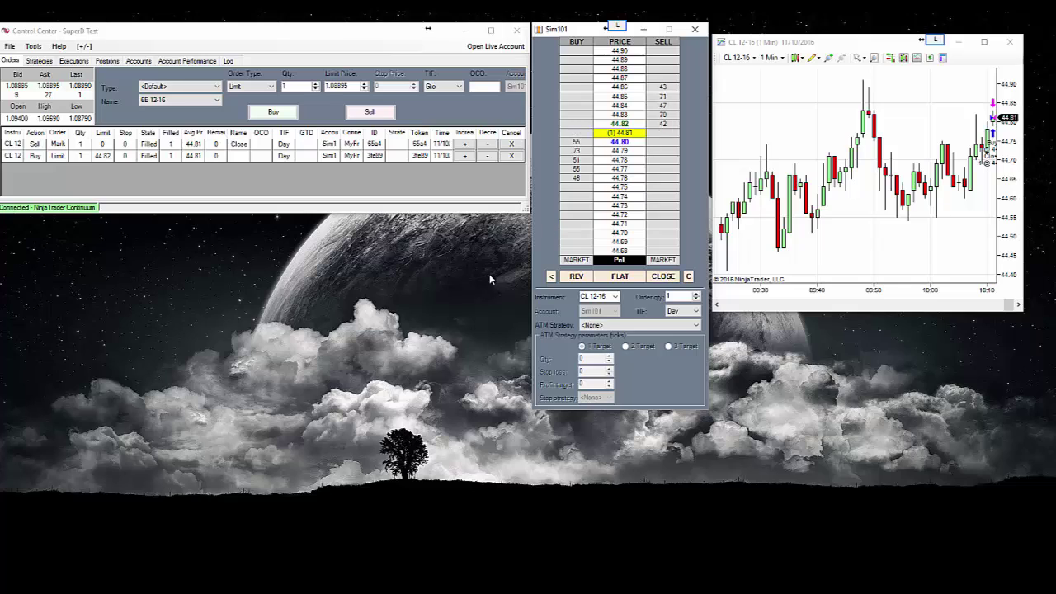